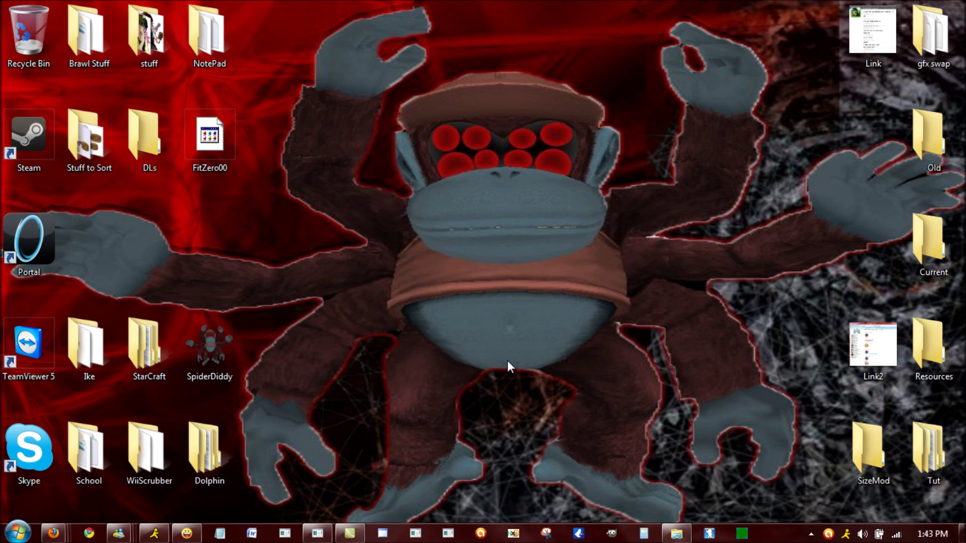
# Step: Preview FitCaptain00 in a maximized Advanced Model Editor, zoomed out to show the whole rigged skeleton
pyautogui.click(317, 529)
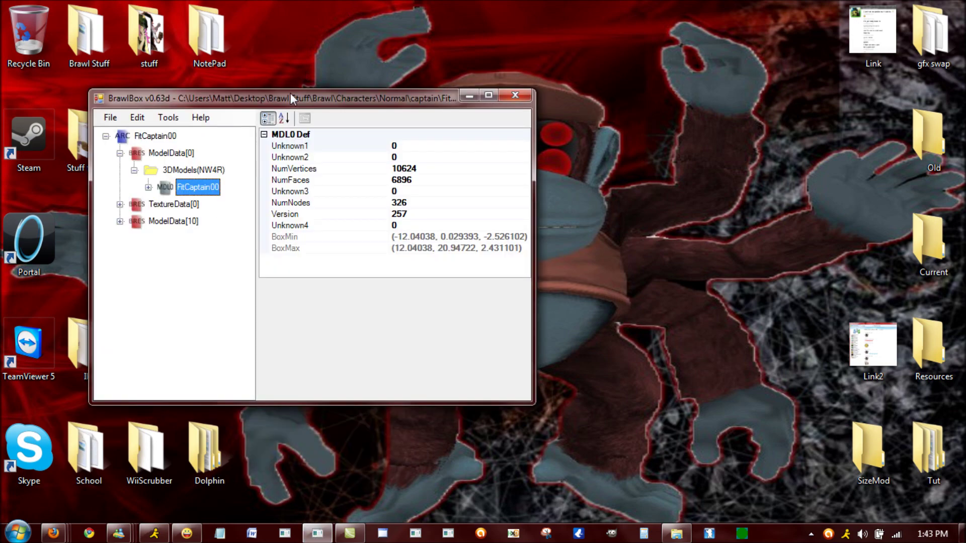
pyautogui.rightClick(175, 192)
pyautogui.click(216, 201)
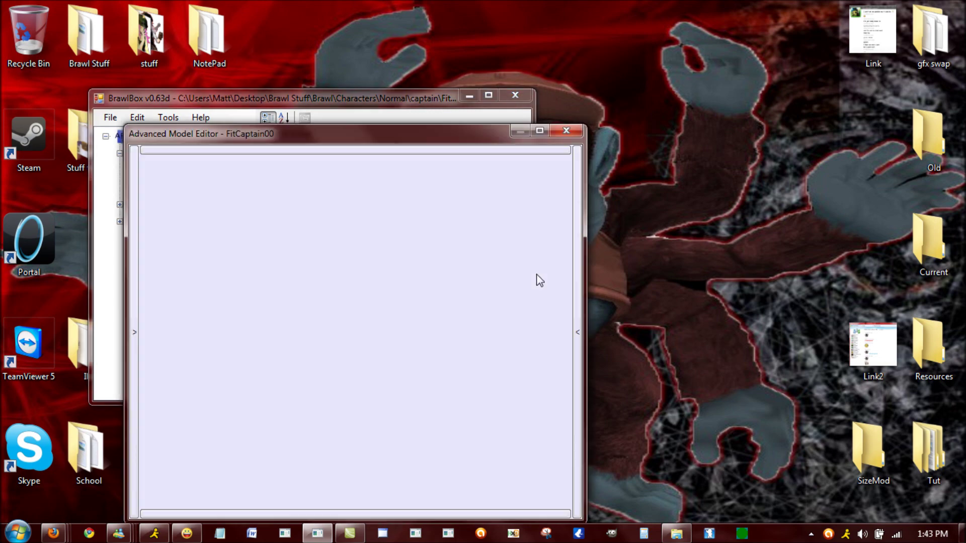
pyautogui.click(540, 131)
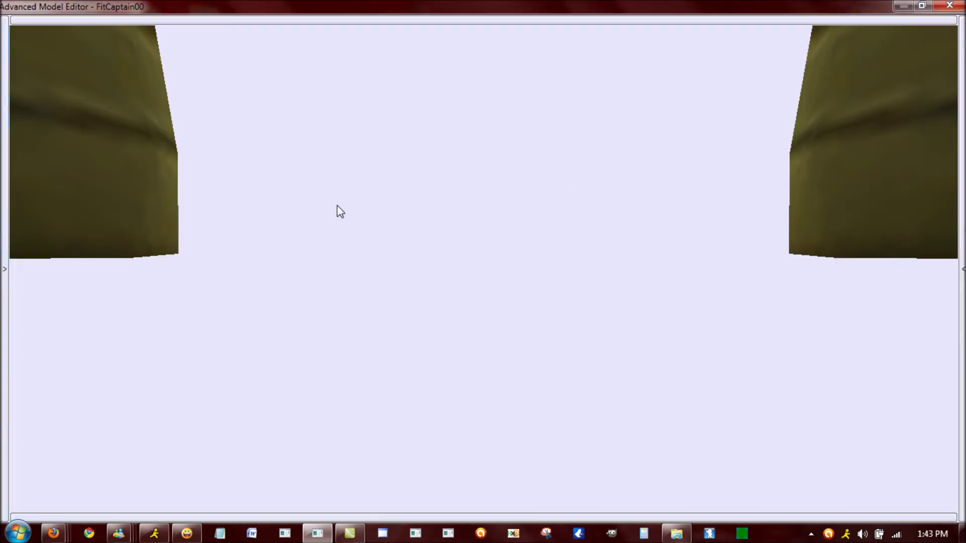
pyautogui.scroll(-5, 342, 209)
pyautogui.moveTo(345, 209); pyautogui.dragTo(350, 341, button='right')
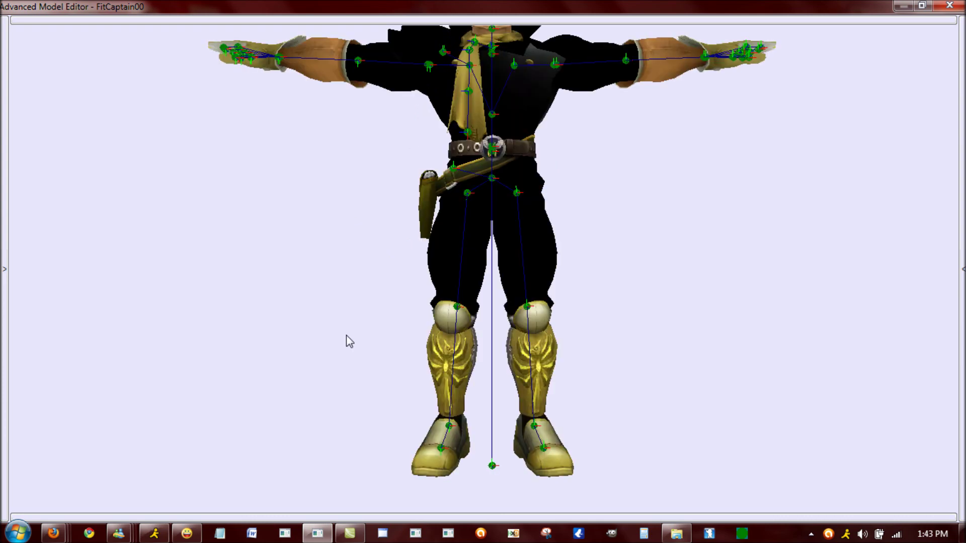
pyautogui.scroll(-4, 349, 341)
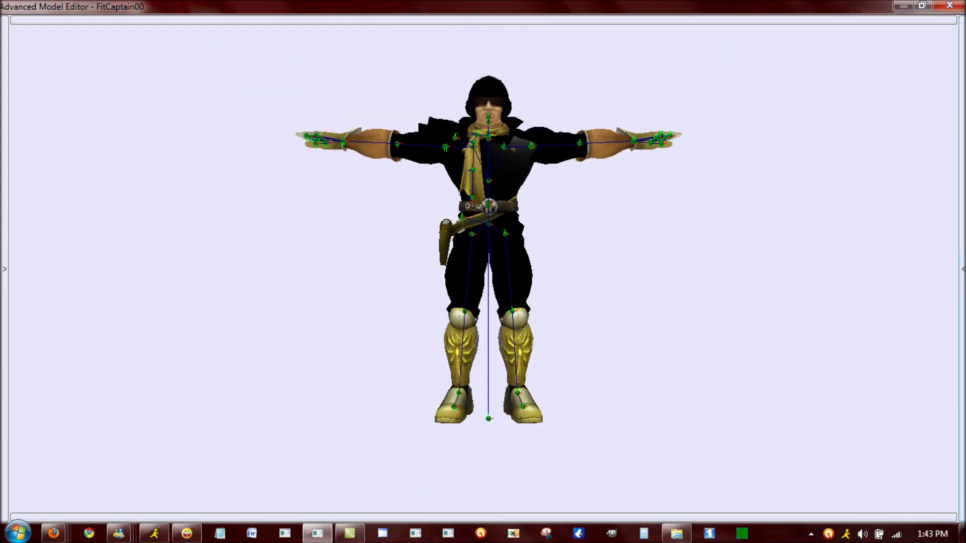
pyautogui.click(962, 269)
# Step: Load FitCaptainMotionEtc.pac as the animation file and pose the model with Wait1
pyautogui.click(869, 51)
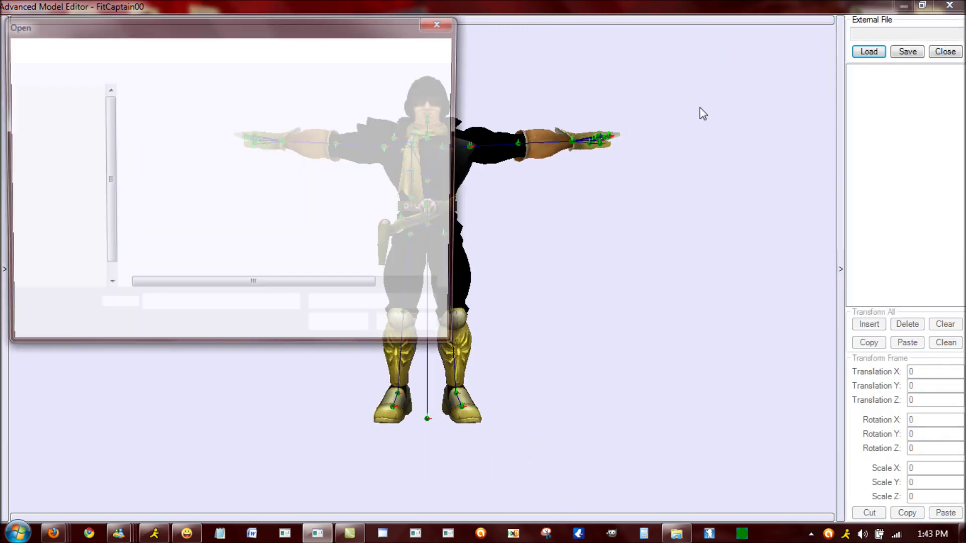
pyautogui.doubleClick(189, 143)
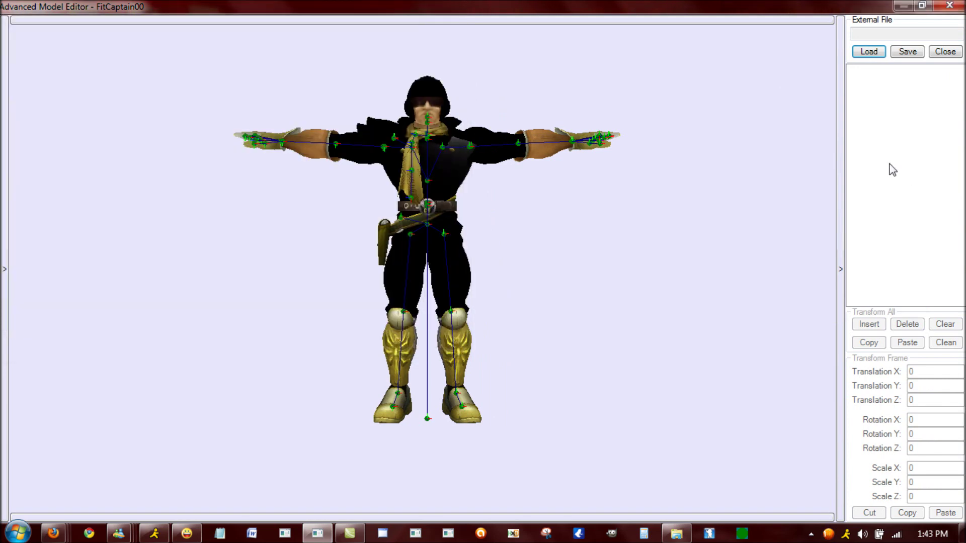
pyautogui.click(863, 139)
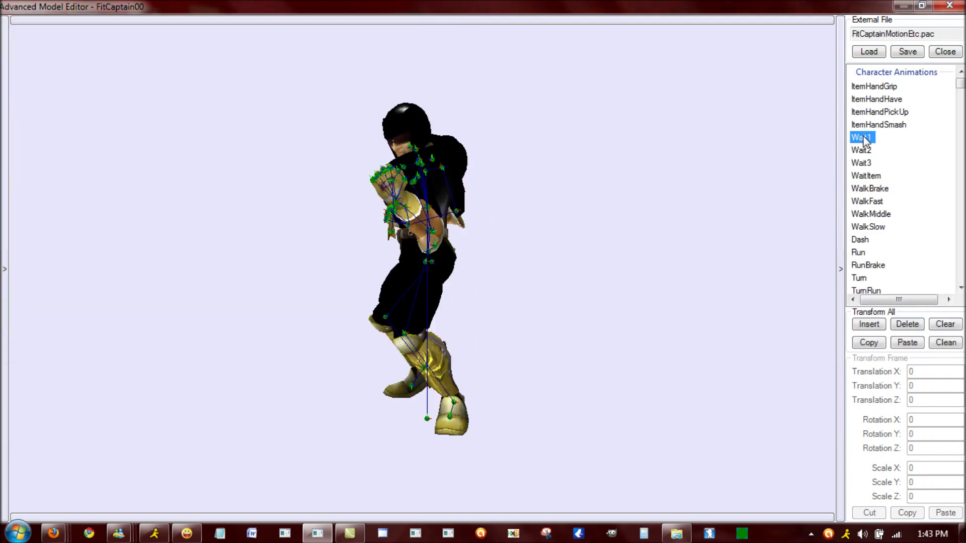
# Step: Show the polygon, bone and texture lists and turn on the checkered floor
pyautogui.click(3, 230)
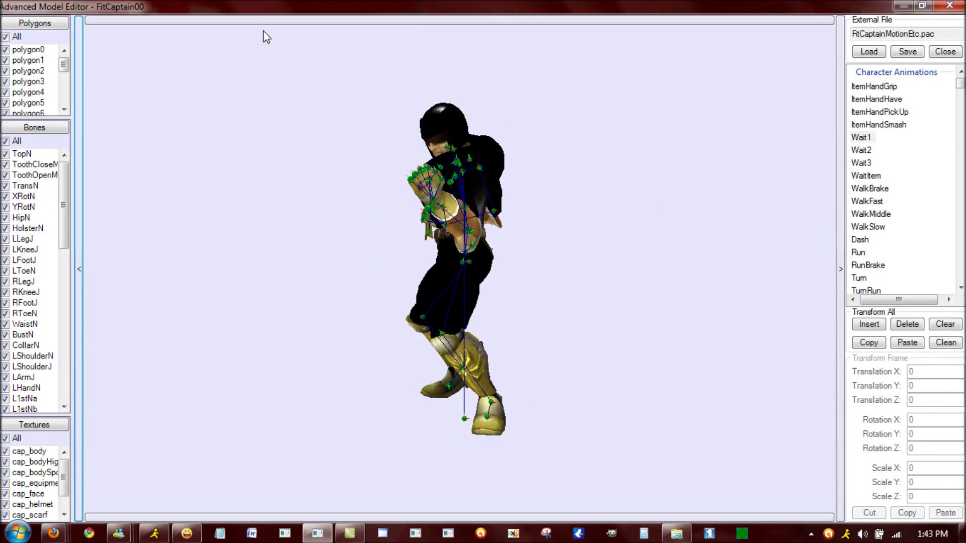
pyautogui.click(267, 20)
pyautogui.click(271, 24)
pyautogui.click(255, 22)
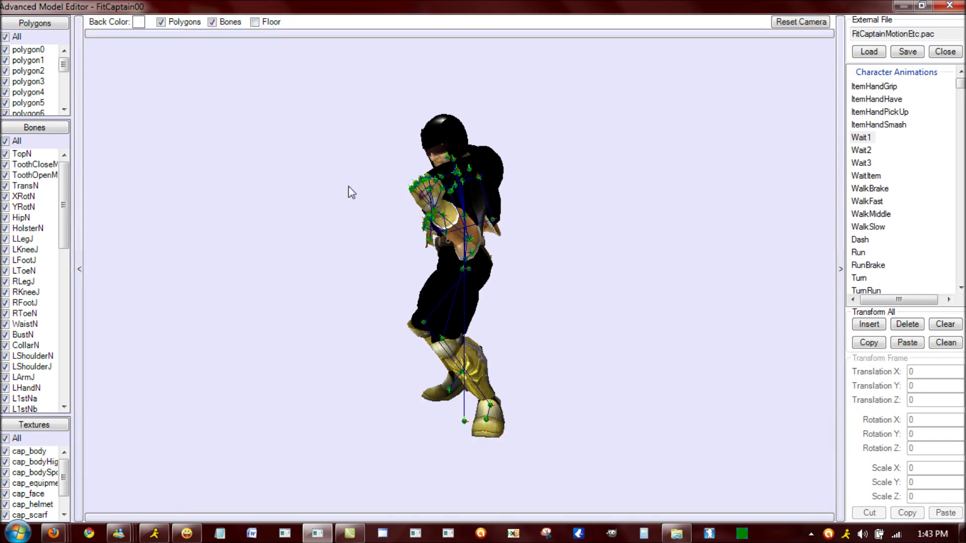
pyautogui.click(256, 22)
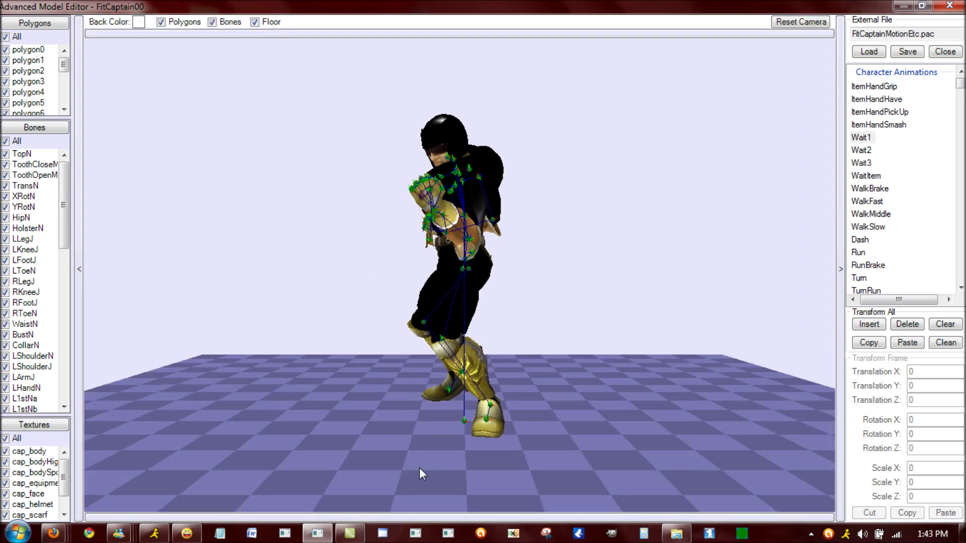
# Step: Show the playback controls, return to frame 1, and select the YRotN bone
pyautogui.click(453, 518)
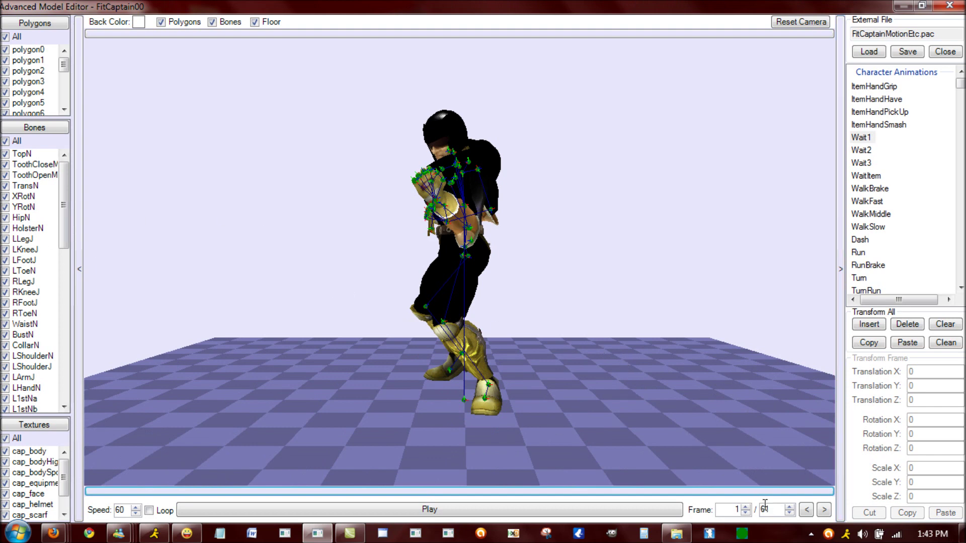
pyautogui.click(746, 507)
pyautogui.click(746, 513)
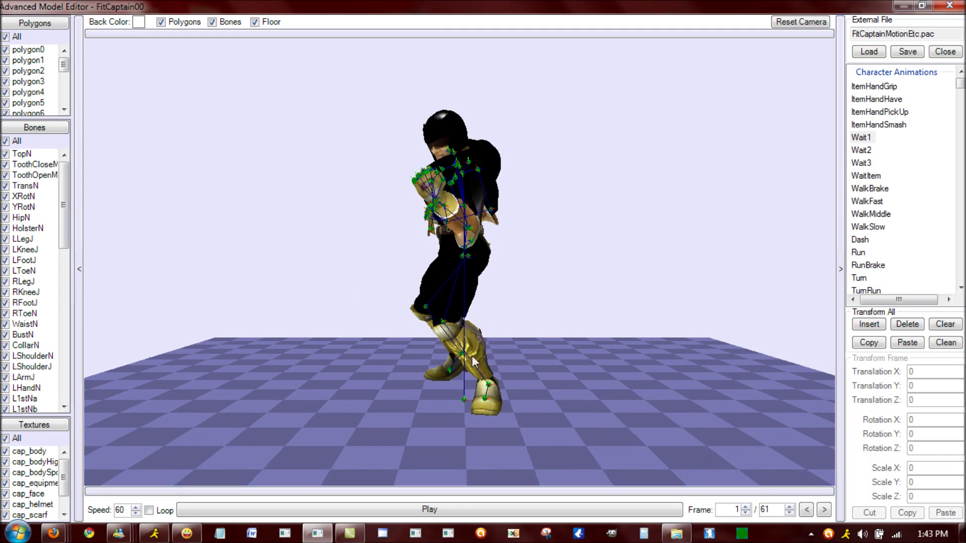
pyautogui.click(23, 207)
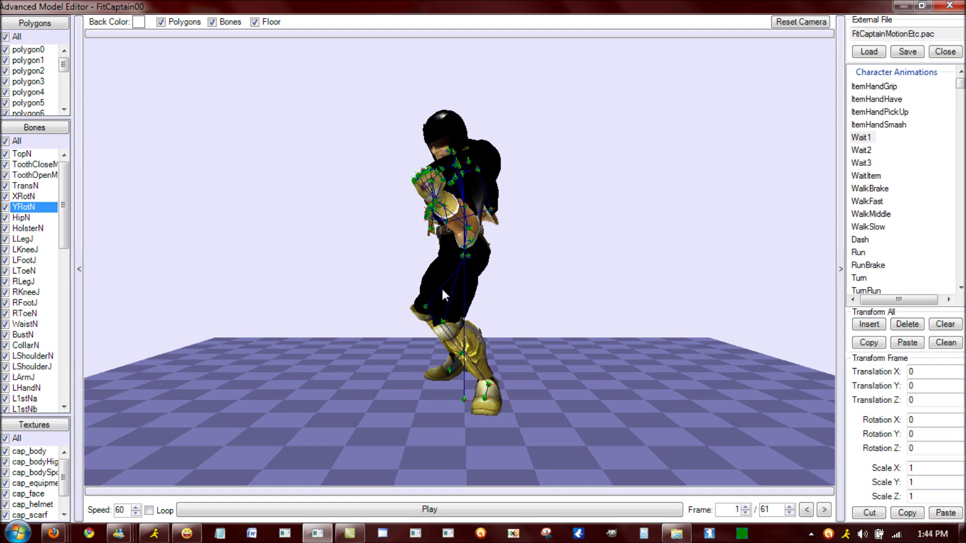
# Step: Enter 0.8 for YRotN's Scale X, Y and Z in frame 1, shrinking Captain Falcon
pyautogui.moveTo(442, 287); pyautogui.dragTo(703, 302)
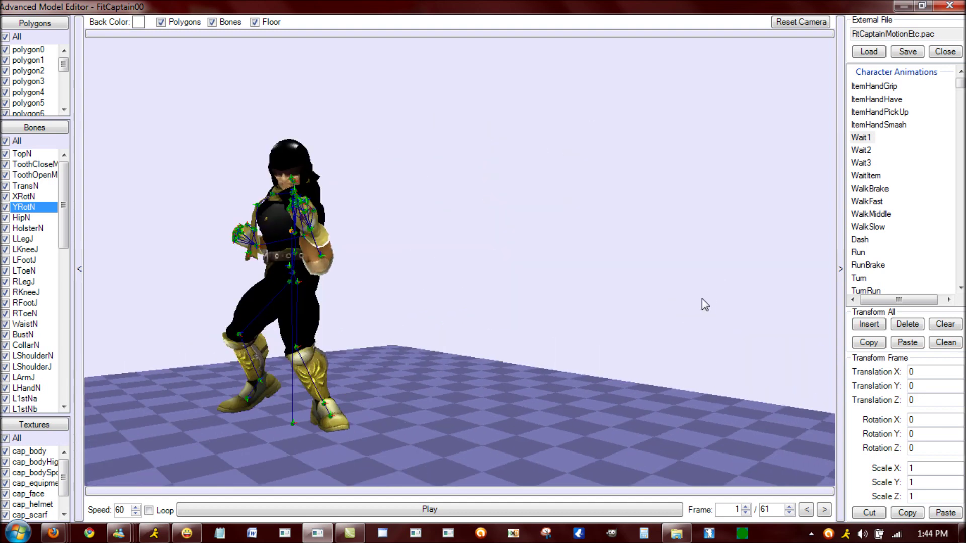
pyautogui.moveTo(401, 289); pyautogui.dragTo(507, 274)
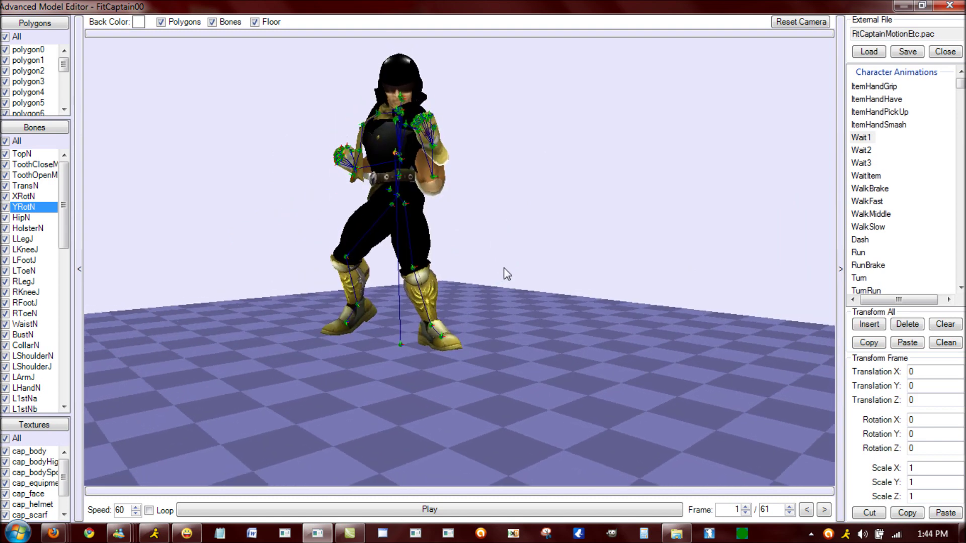
pyautogui.moveTo(926, 468); pyautogui.dragTo(910, 469)
pyautogui.press('Tab')
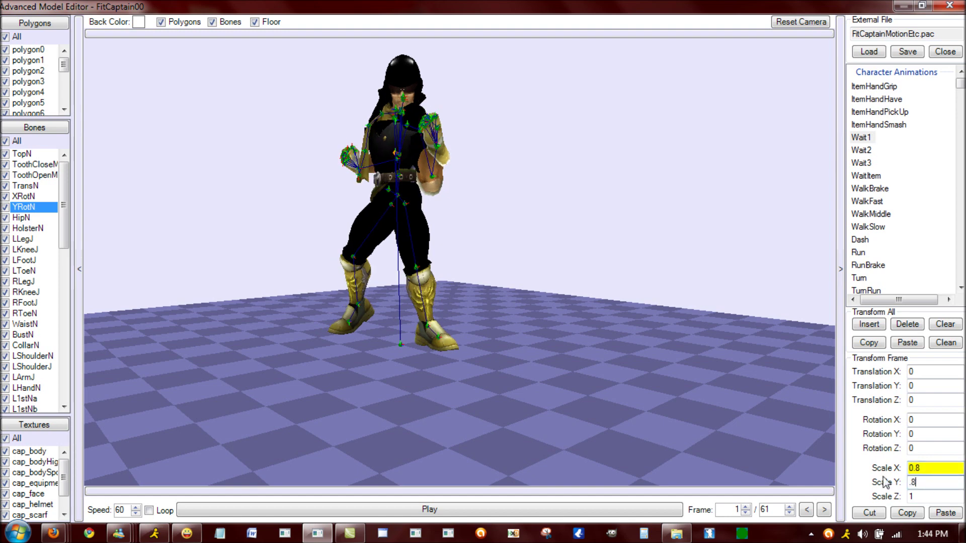
pyautogui.press('Tab')
pyautogui.write('.8')
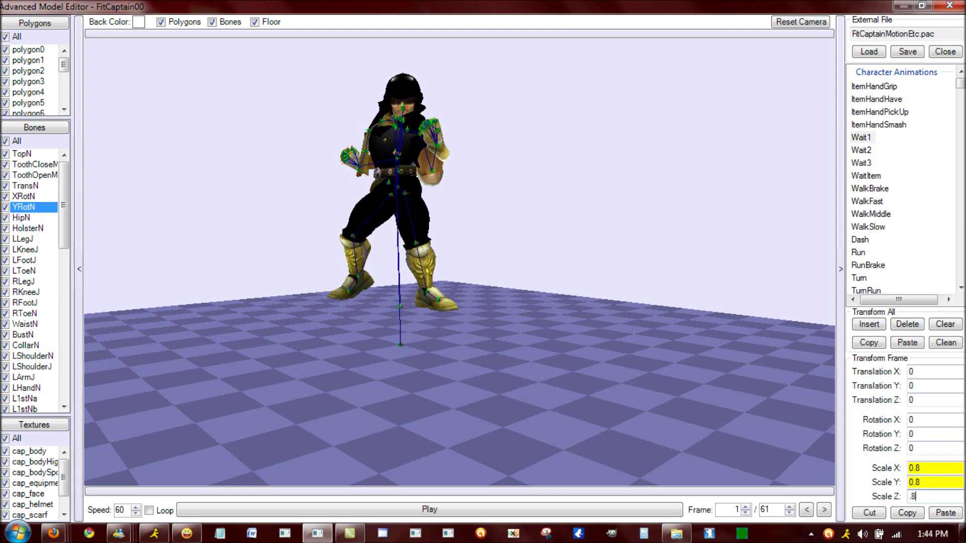
pyautogui.press('Tab')
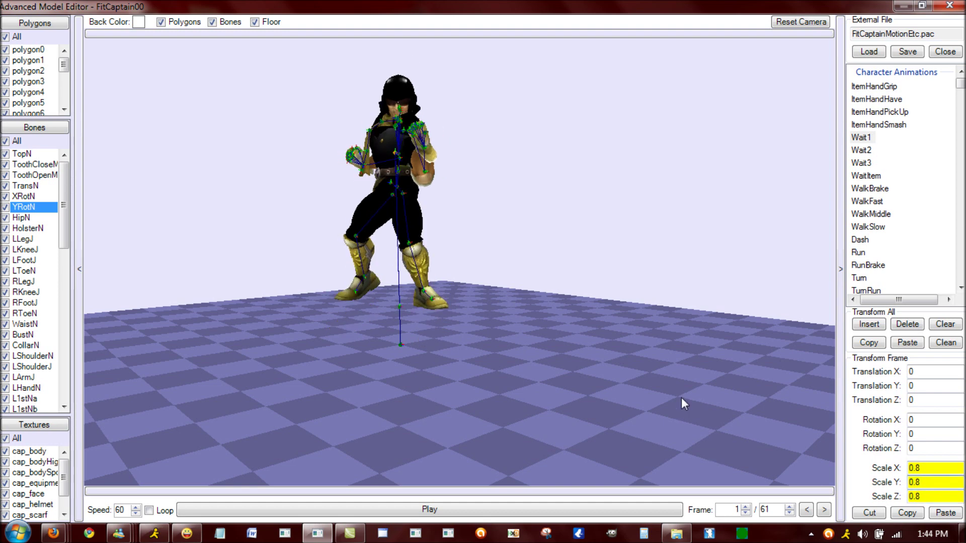
pyautogui.moveTo(690, 406); pyautogui.dragTo(603, 225)
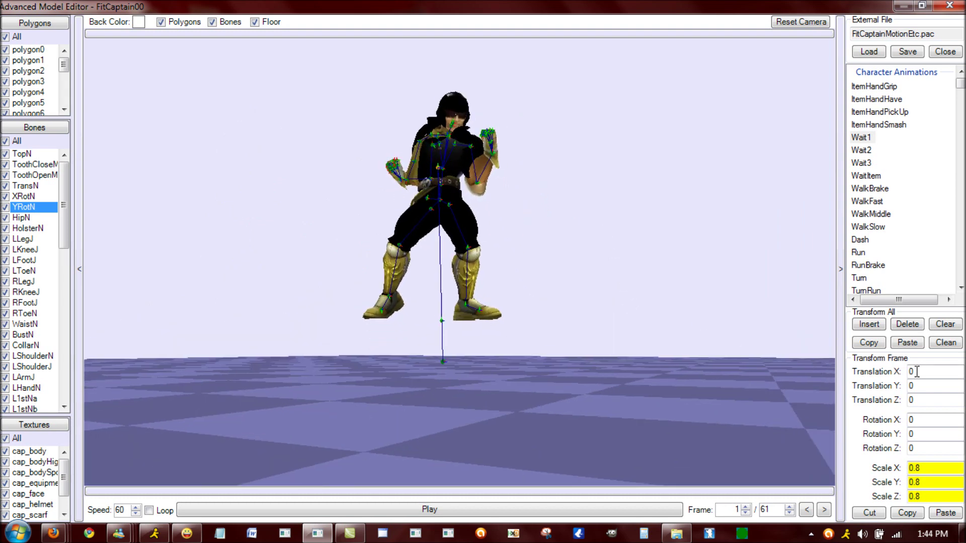
# Step: Lower YRotN's Translation Y to -2, then refine it to -2.5
pyautogui.moveTo(530, 400); pyautogui.dragTo(529, 391)
pyautogui.click(911, 386)
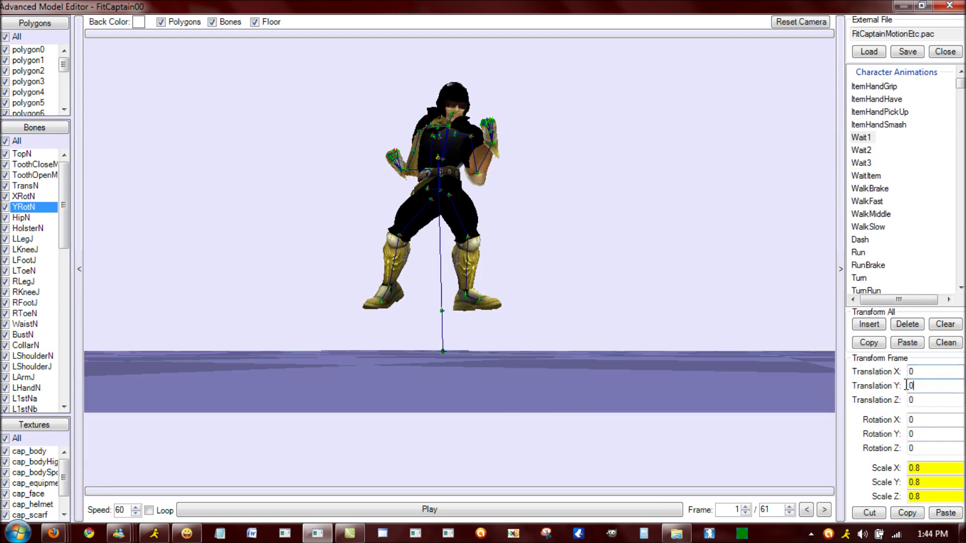
pyautogui.write('-2')
pyautogui.press('Tab')
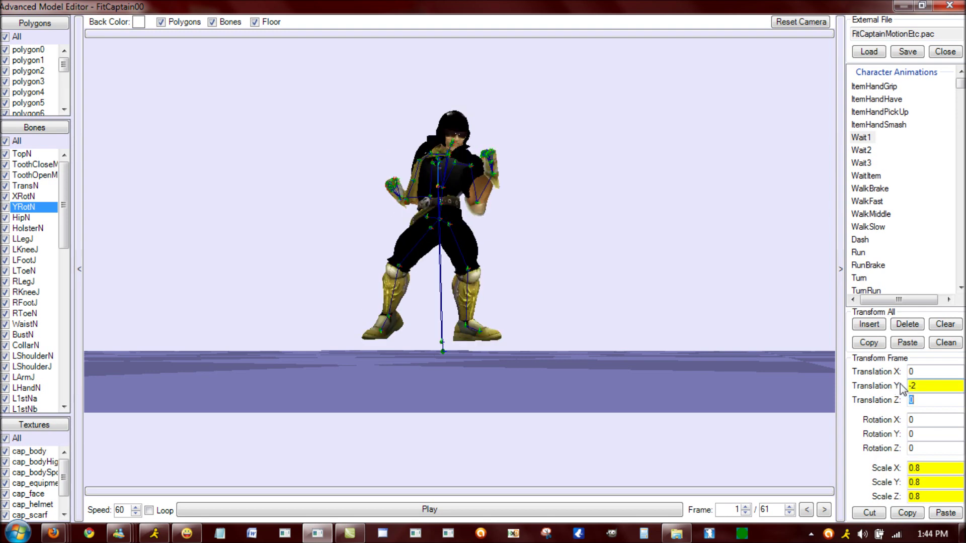
pyautogui.click(929, 390)
pyautogui.write('.5')
pyautogui.press('Tab')
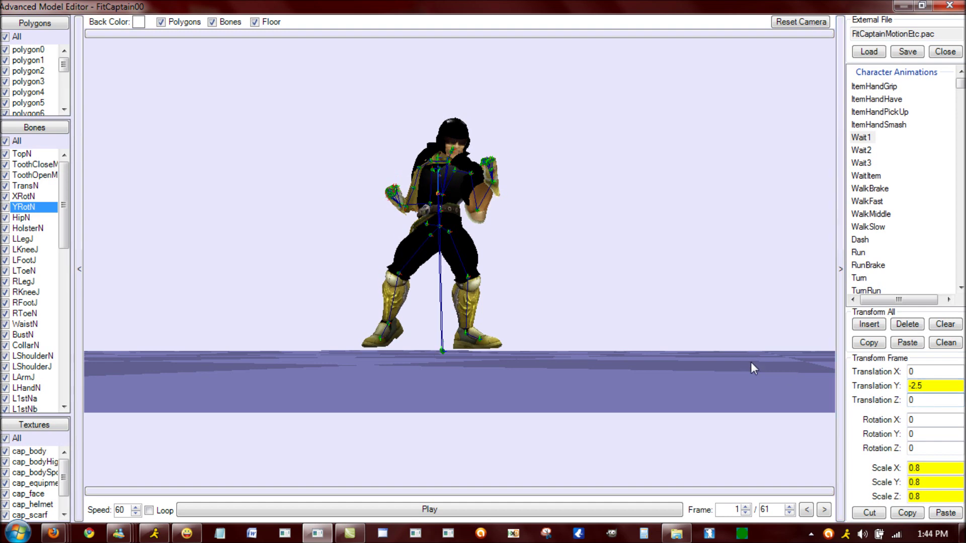
# Step: Fine-tune Translation Y to -2.8 and finally -2.75 so the model rests on the floor
pyautogui.click(751, 361)
pyautogui.moveTo(751, 363); pyautogui.dragTo(751, 363)
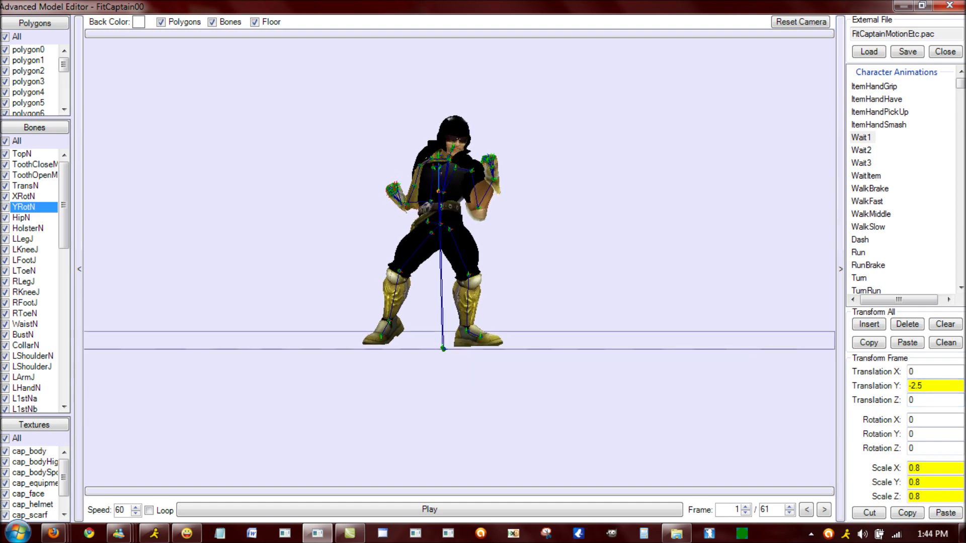
pyautogui.click(939, 389)
pyautogui.click(931, 371)
pyautogui.click(933, 383)
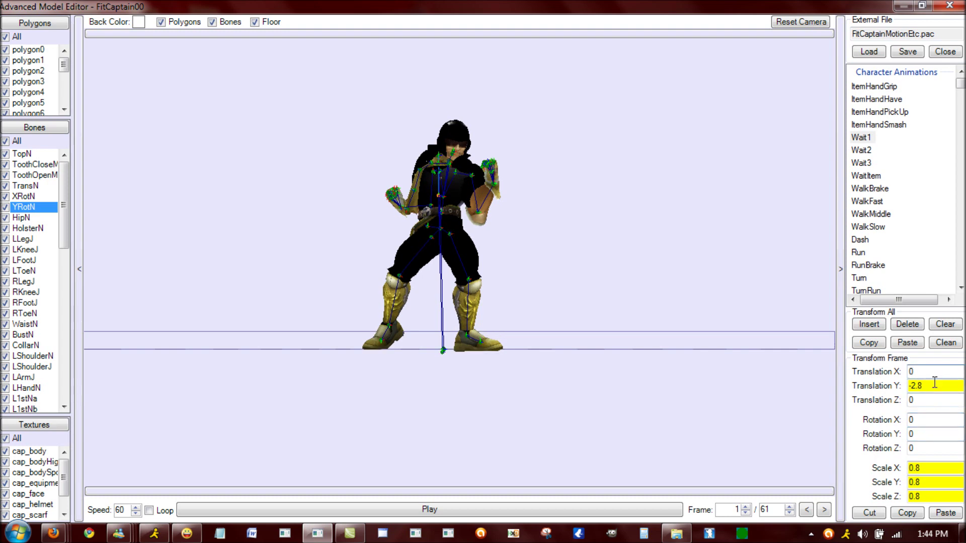
pyautogui.click(932, 371)
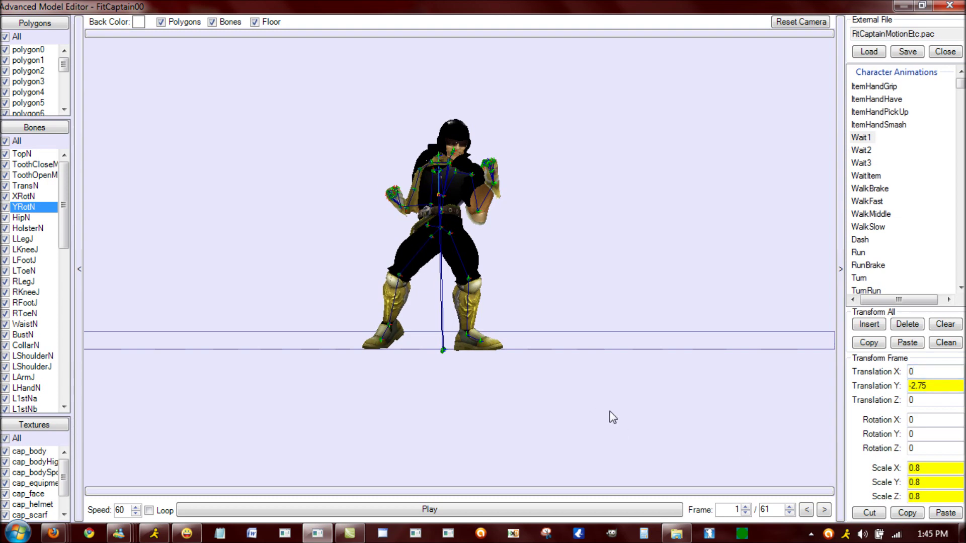
pyautogui.moveTo(613, 417); pyautogui.dragTo(607, 417, button='right')
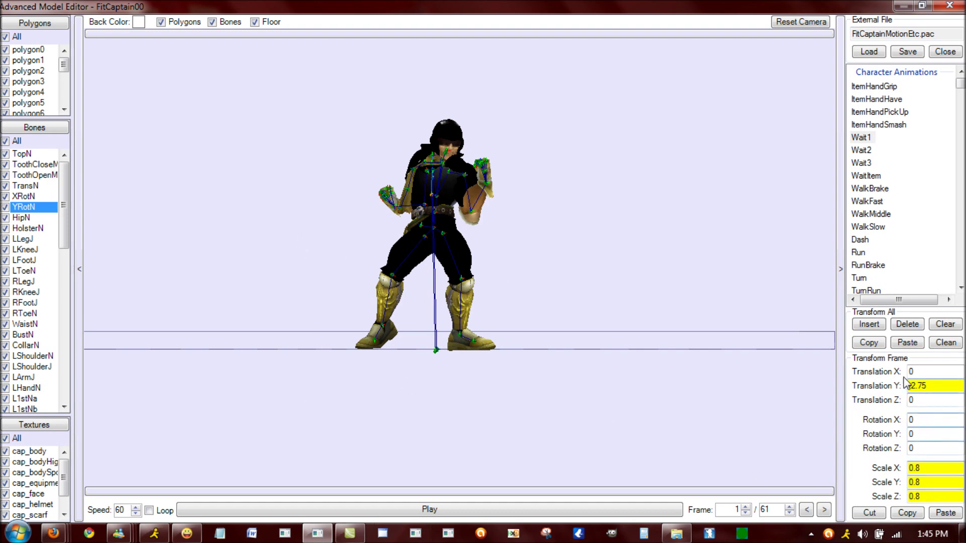
# Step: Note 'Trans Y -2.75' and 'Scales .8,.8,.8' in a new Notepad note, correcting the Trabs typo
pyautogui.click(220, 533)
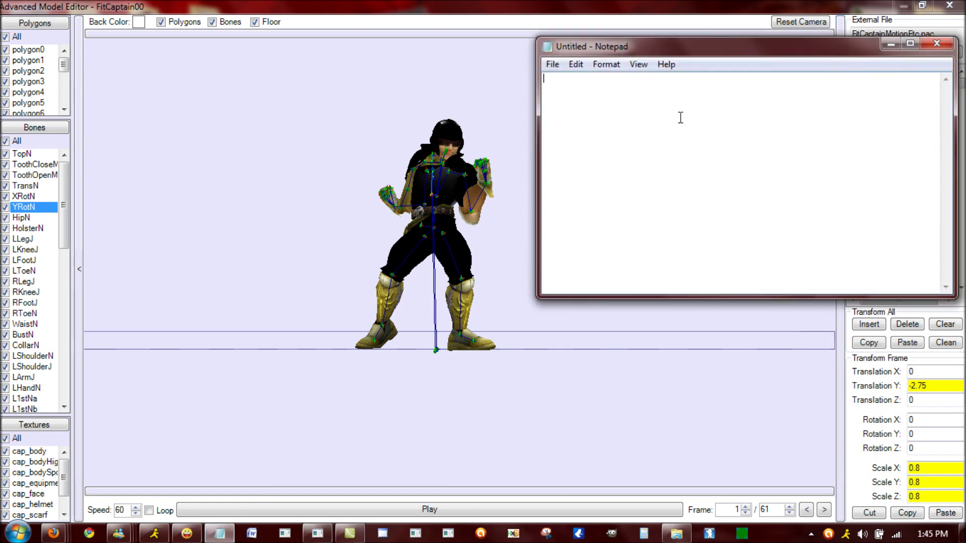
pyautogui.write('Trabs')
pyautogui.write('75')
pyautogui.write('scale')
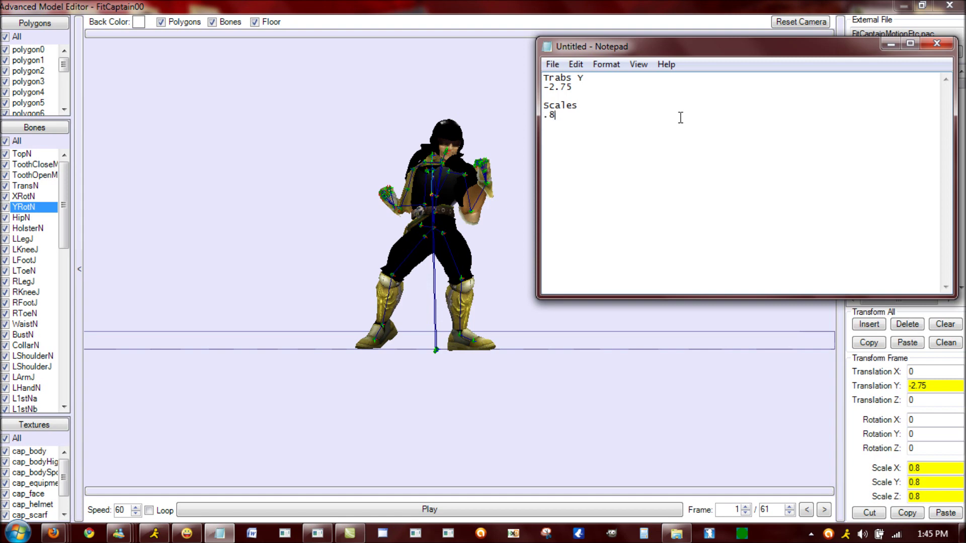
pyautogui.write('.8,.8')
pyautogui.click(561, 79)
pyautogui.press('Delete')
pyautogui.write('n')
pyautogui.click(629, 11)
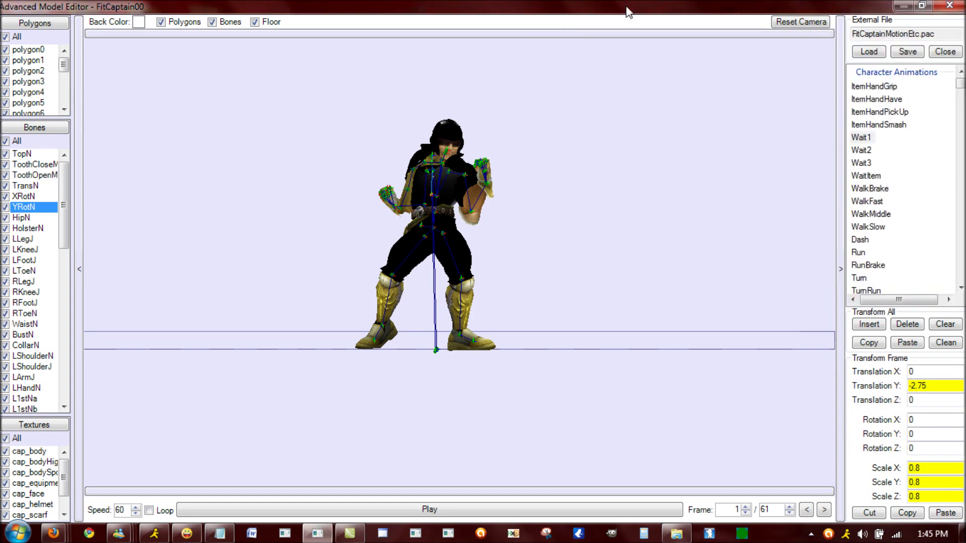
# Step: Close the model editor without saving and select YRotN under Bones > TopN > TransN > XRotN
pyautogui.click(942, 7)
pyautogui.click(552, 312)
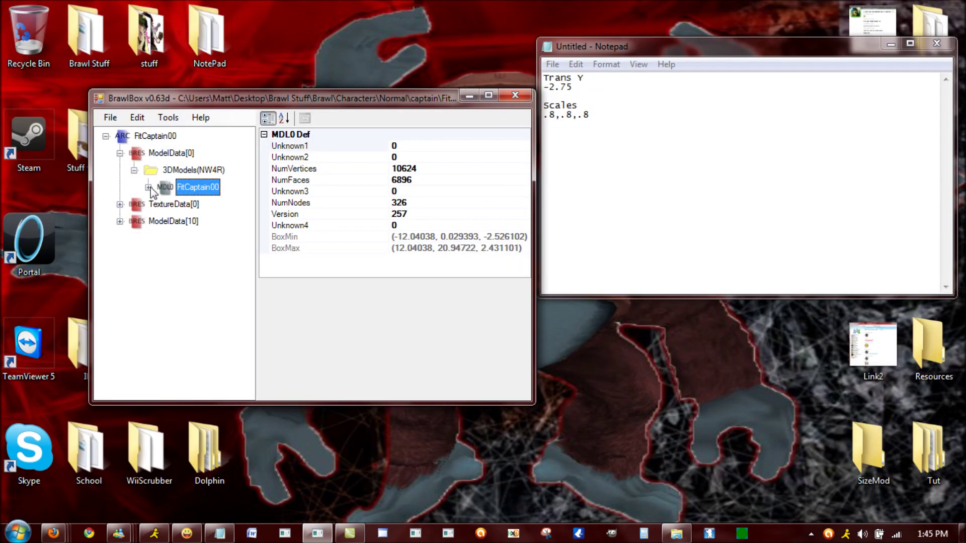
pyautogui.click(149, 187)
pyautogui.click(163, 221)
pyautogui.click(176, 238)
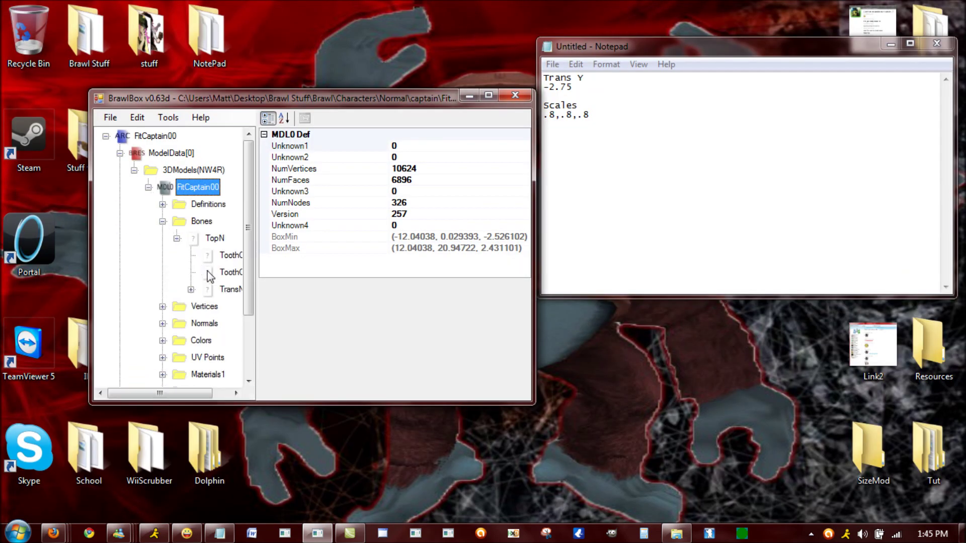
pyautogui.click(191, 289)
pyautogui.moveTo(192, 392); pyautogui.dragTo(210, 394)
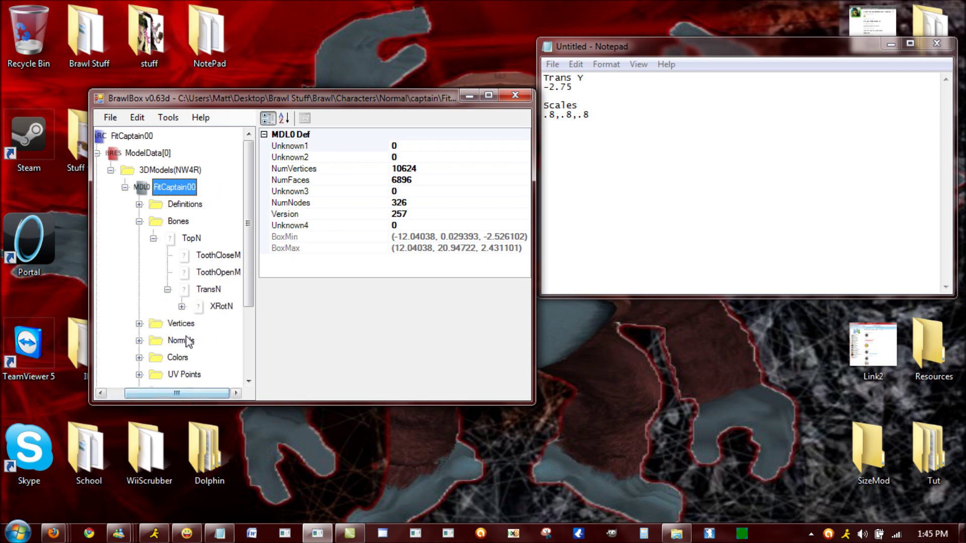
pyautogui.click(182, 306)
pyautogui.moveTo(188, 393); pyautogui.dragTo(226, 394)
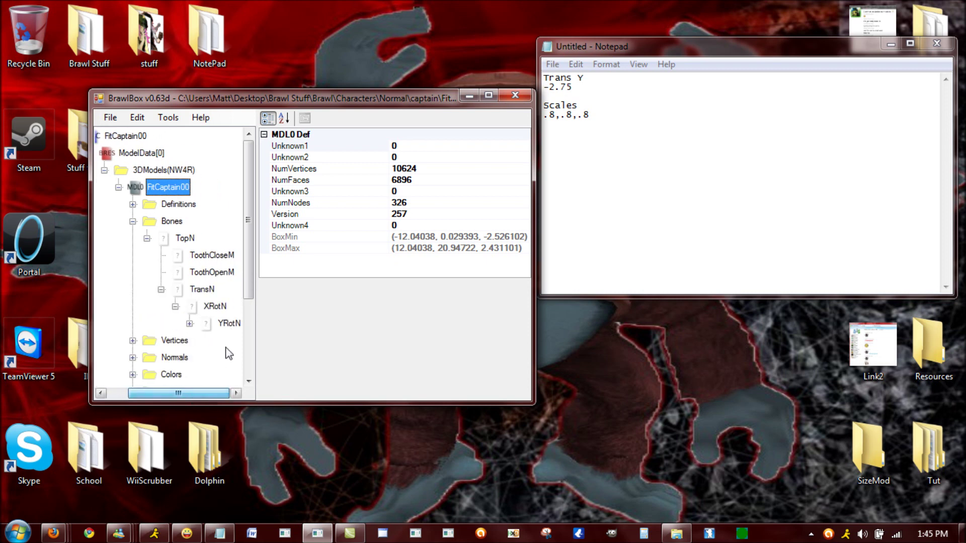
pyautogui.click(227, 323)
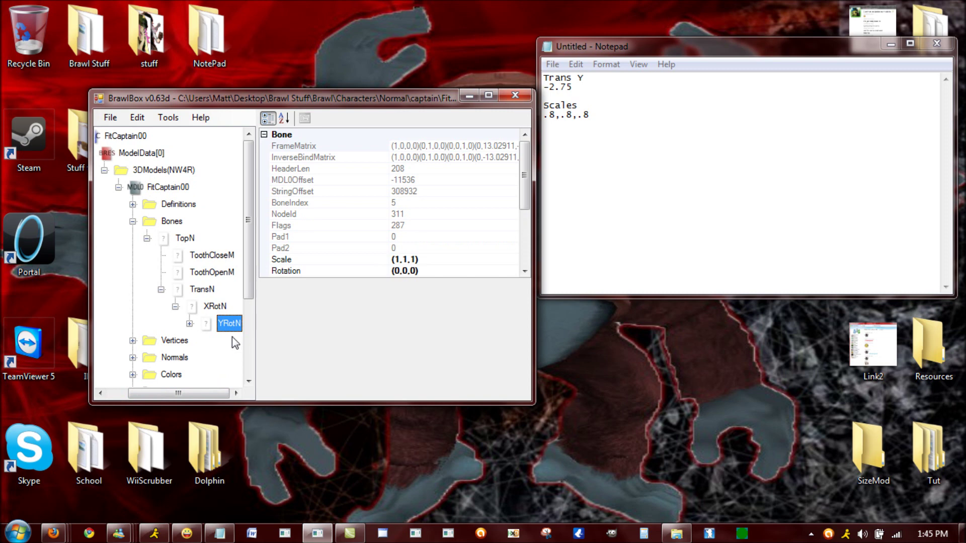
# Step: Rename the YRotN bone to YRotNJoe and minimize BrawlBox
pyautogui.hotkey('ctrl', 'n')
pyautogui.press('End')
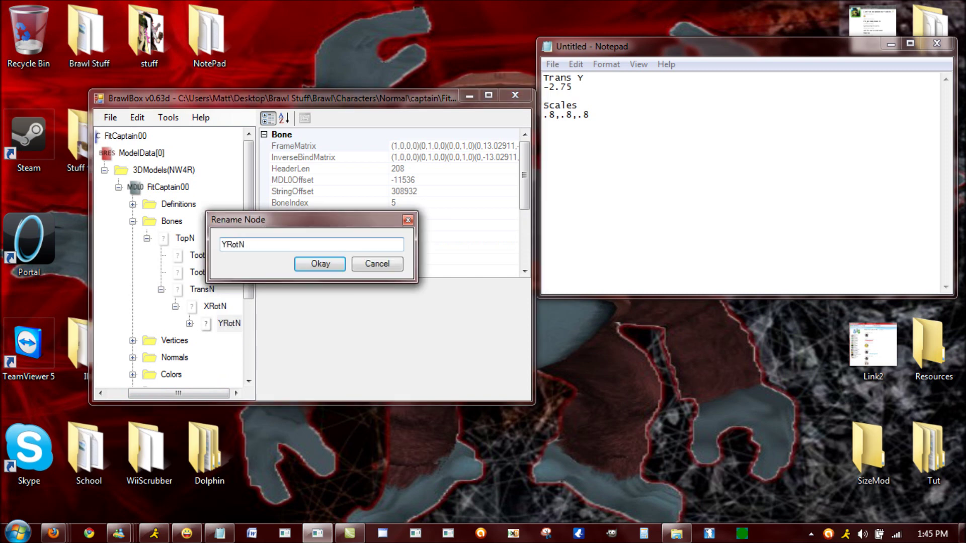
pyautogui.write('Scale')
pyautogui.press('BackSpace')
pyautogui.press('BackSpace')
pyautogui.press('BackSpace')
pyautogui.press('BackSpace')
pyautogui.press('BackSpace')
pyautogui.write('Joe')
pyautogui.click(320, 264)
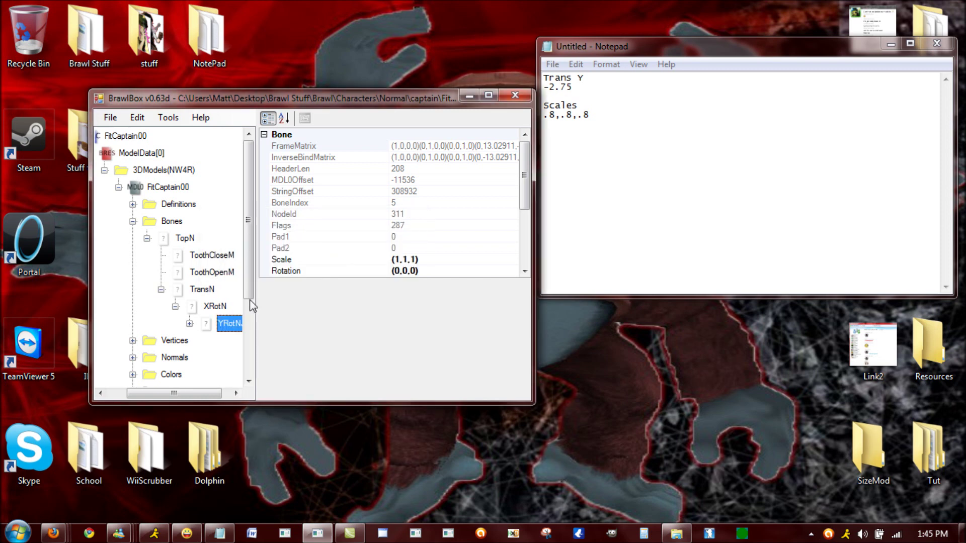
pyautogui.moveTo(151, 388); pyautogui.dragTo(192, 393)
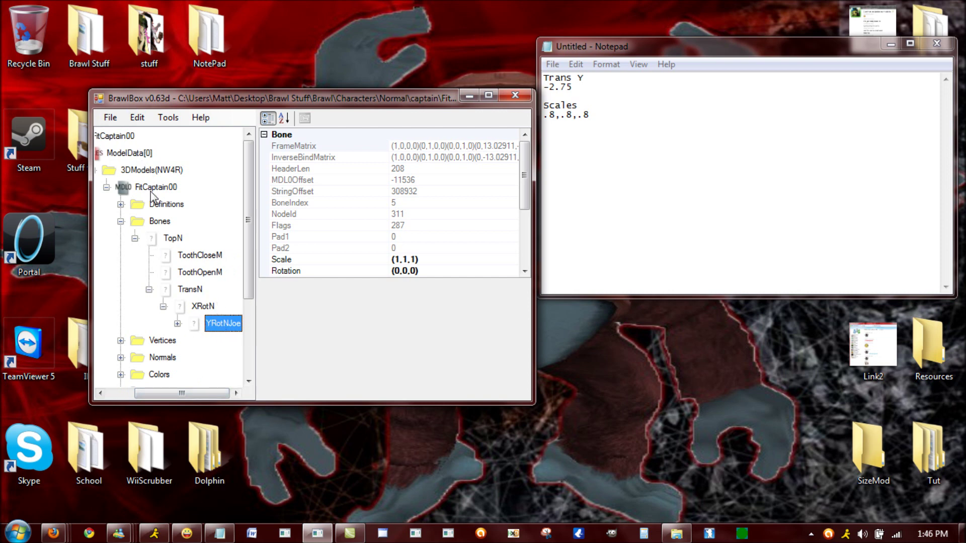
pyautogui.click(470, 97)
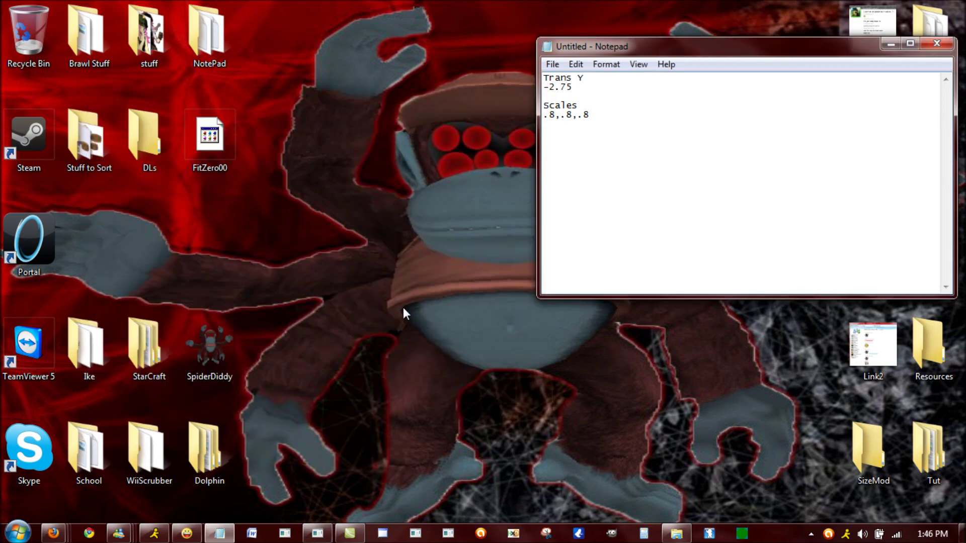
# Step: Save the model as FitCaptain00Joe by appending 'Joe' in Save As, then minimize BrawlBox
pyautogui.click(317, 533)
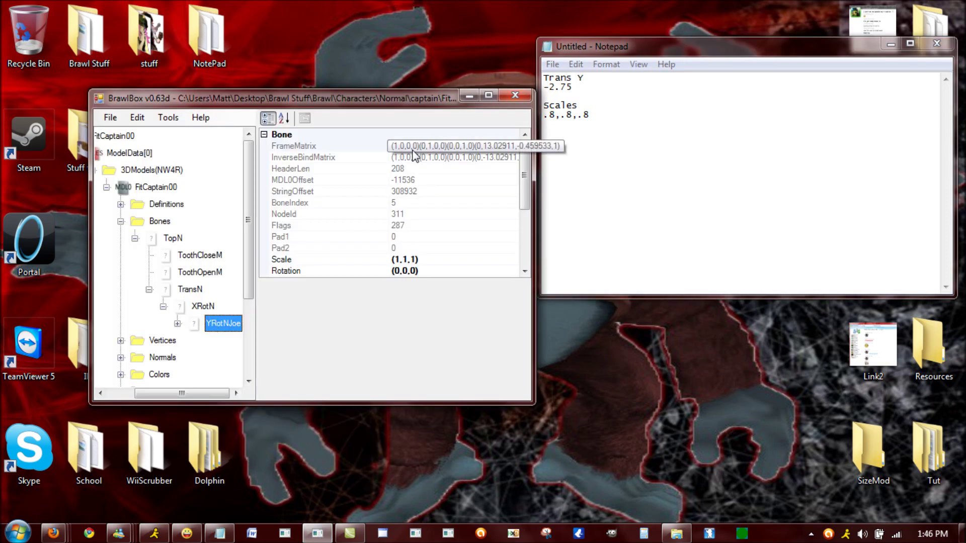
pyautogui.click(110, 117)
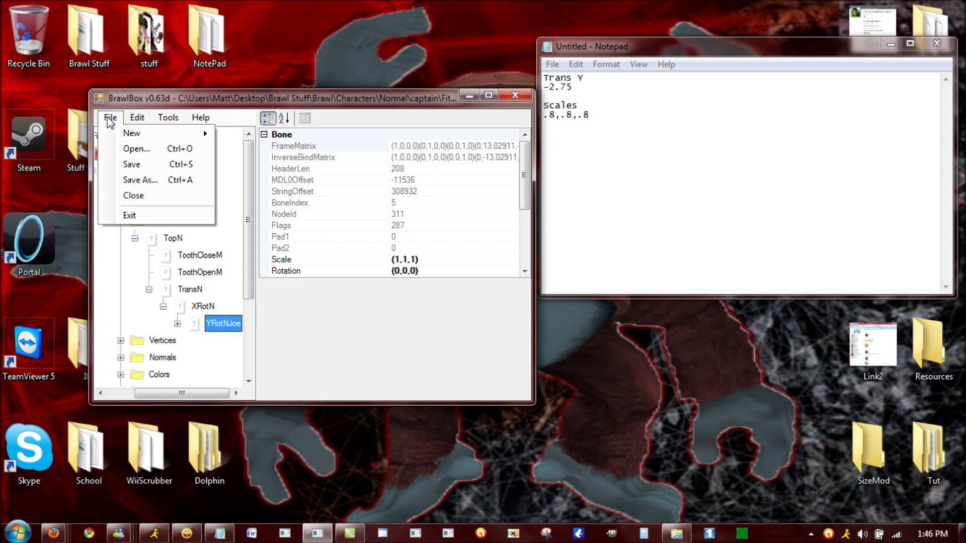
pyautogui.click(146, 181)
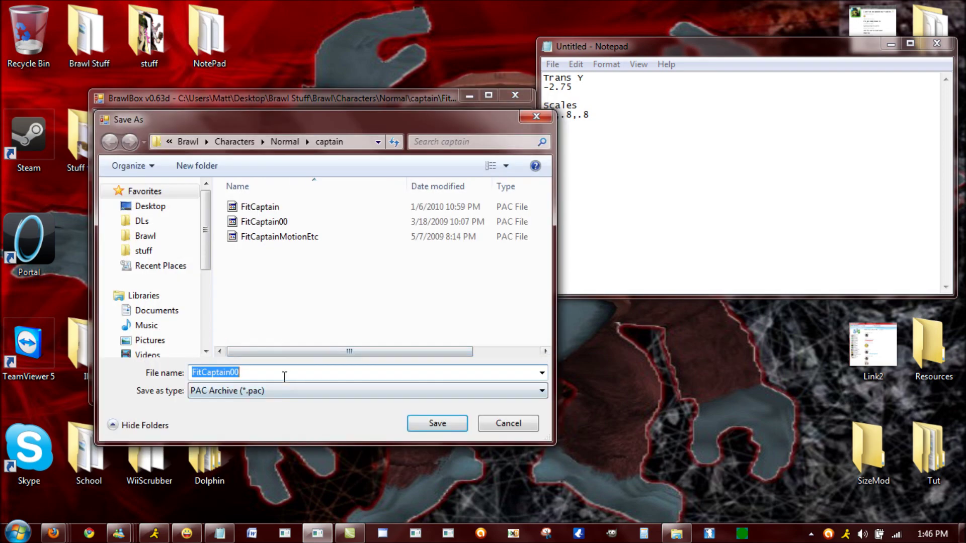
pyautogui.click(285, 377)
pyautogui.write('Joe')
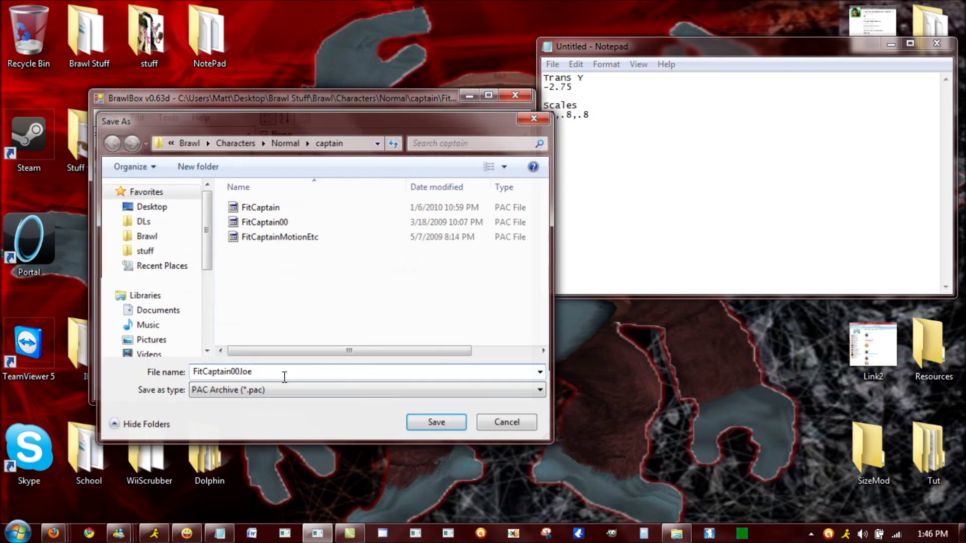
pyautogui.press('Return')
pyautogui.click(469, 96)
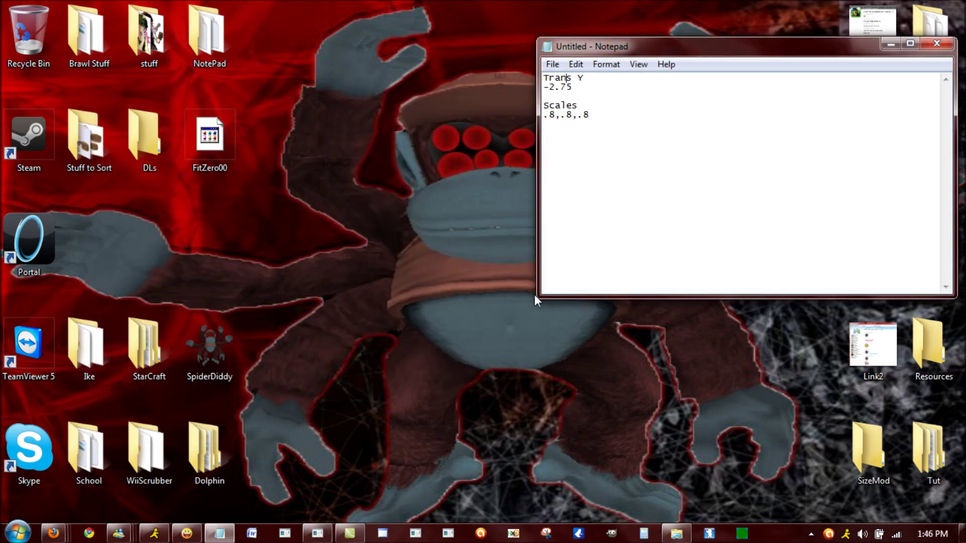
# Step: Browse Brawl Stuff > Brawl > Characters > Normal > captain and open FitCaptainMotionEtc
pyautogui.doubleClick(83, 43)
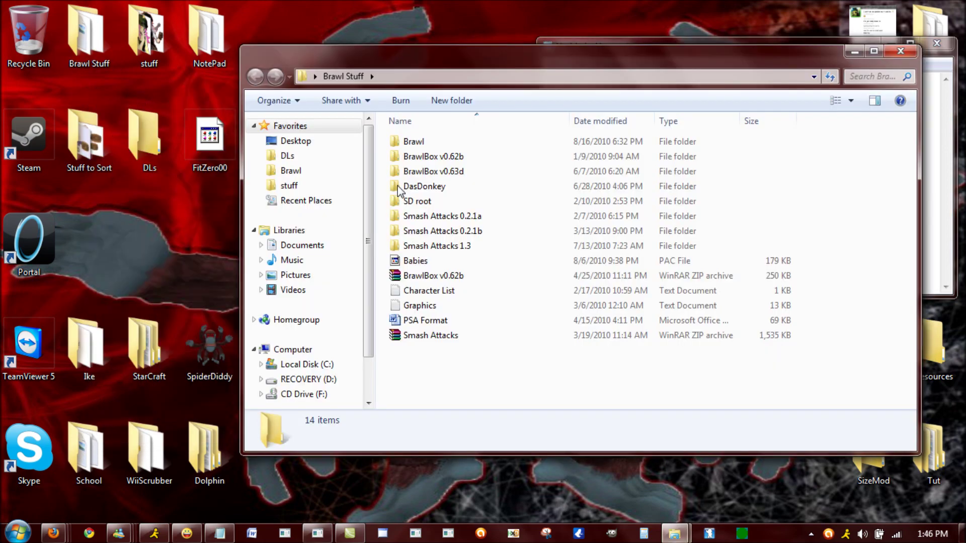
pyautogui.doubleClick(428, 142)
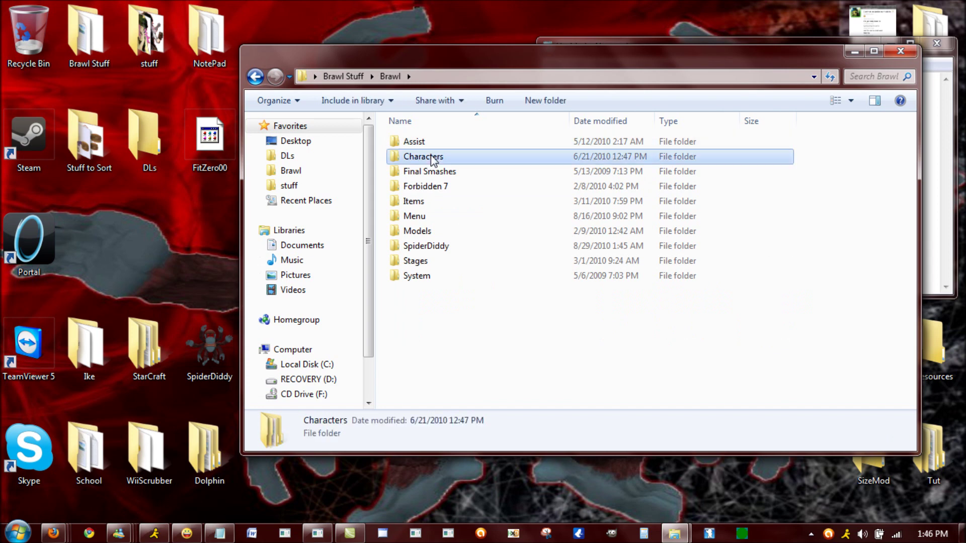
pyautogui.doubleClick(427, 156)
pyautogui.doubleClick(422, 142)
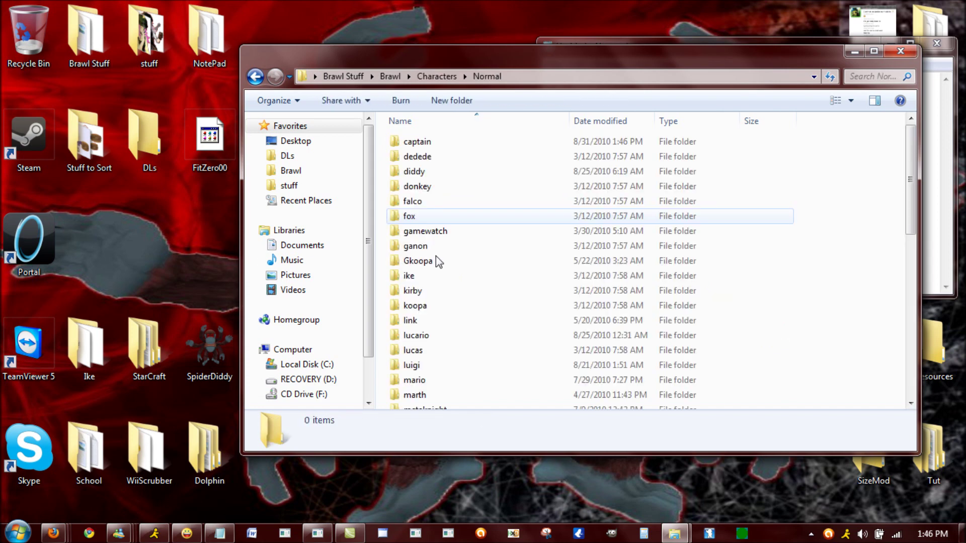
pyautogui.doubleClick(426, 143)
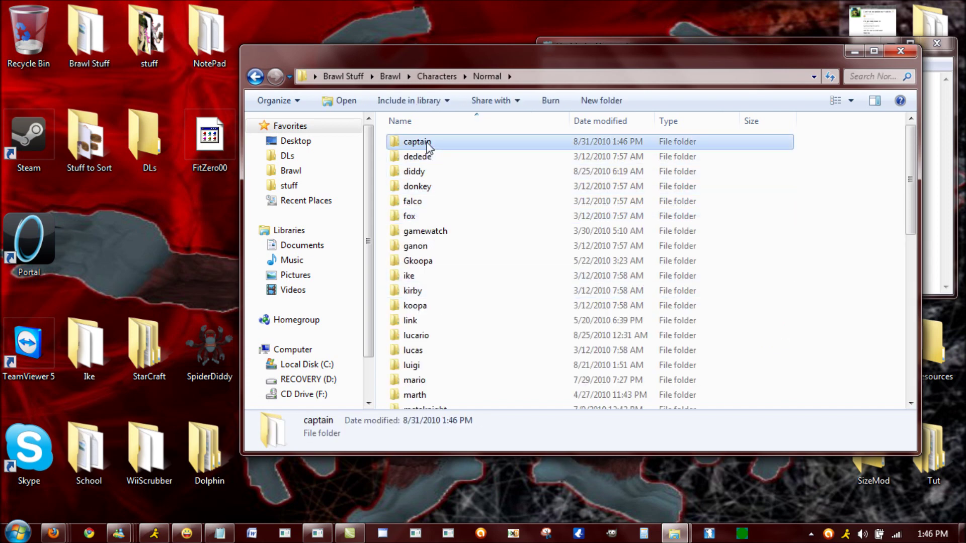
pyautogui.click(431, 186)
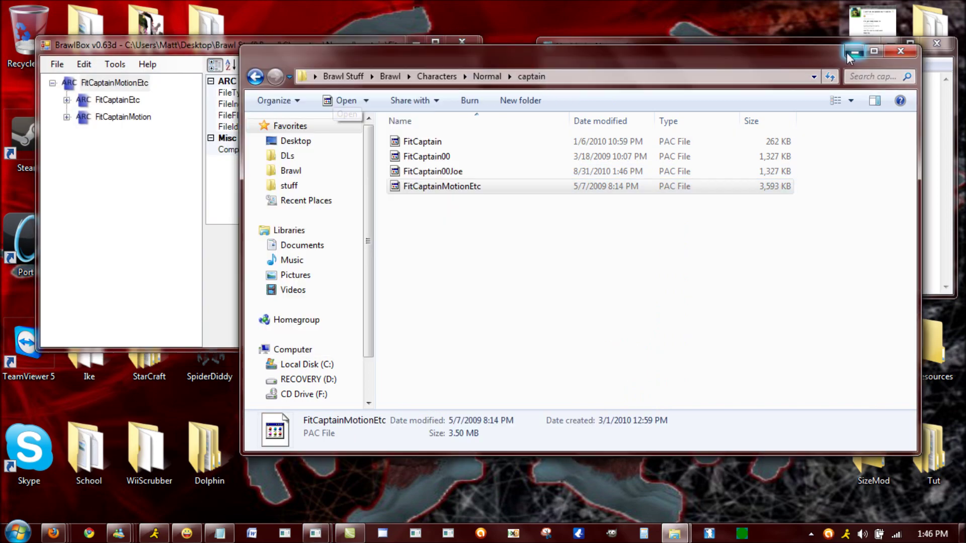
pyautogui.click(850, 52)
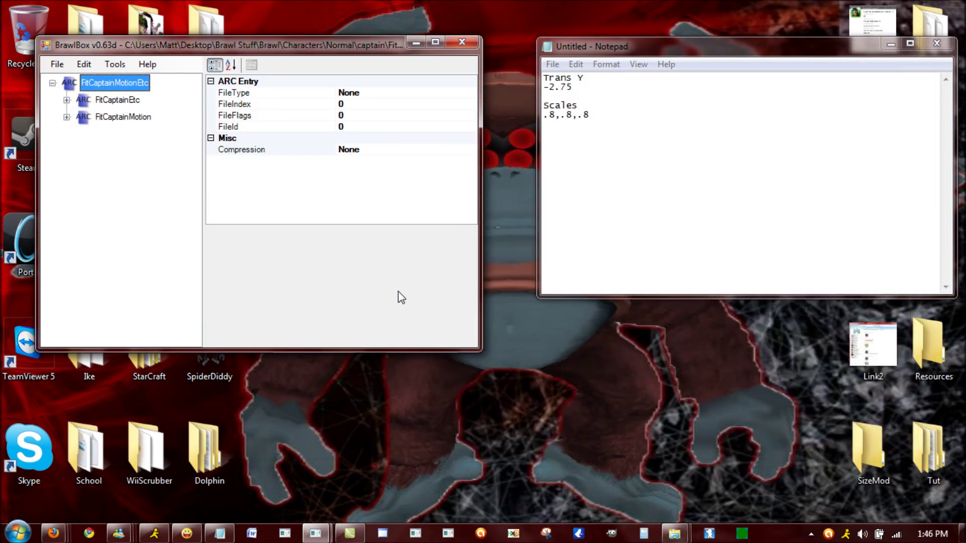
# Step: Expand FitCaptainMotion > AnimationData[0] > AnmChr(NW4R) > Wait1 and view YRotN's keyframes
pyautogui.click(67, 117)
pyautogui.click(80, 134)
pyautogui.click(94, 151)
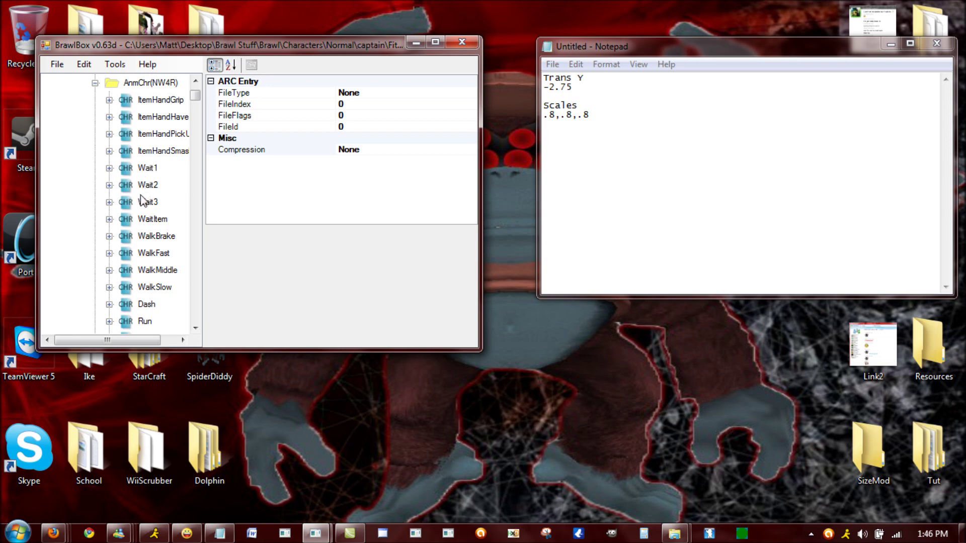
pyautogui.click(109, 169)
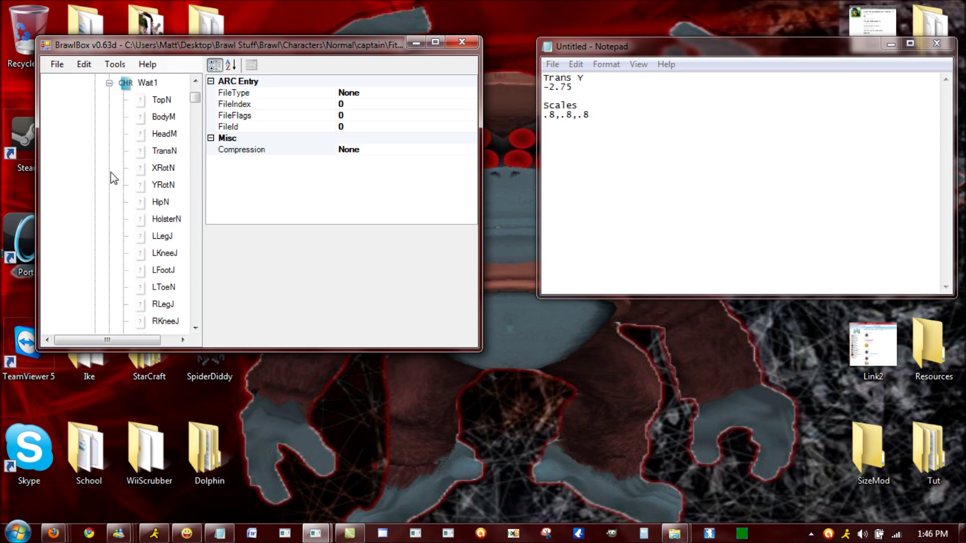
pyautogui.click(157, 185)
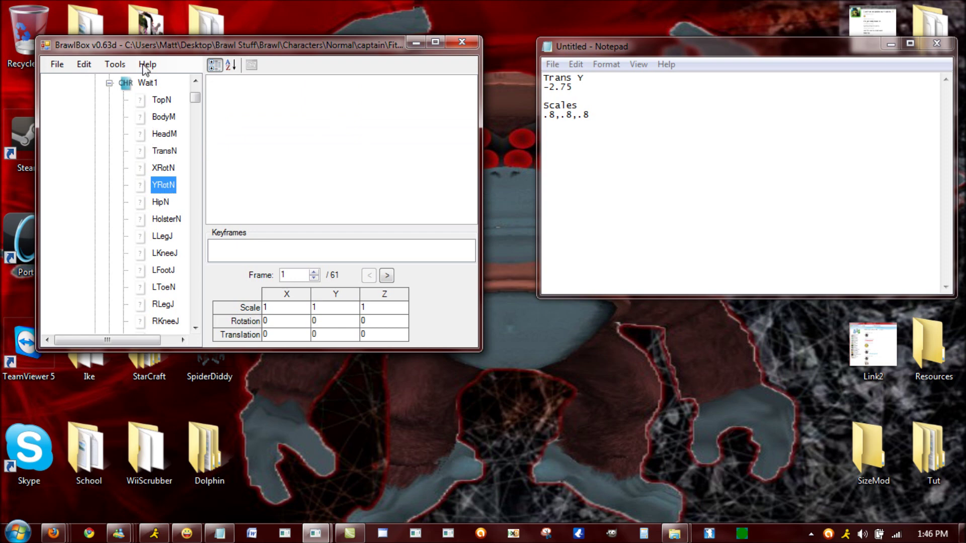
# Step: Bring up Wait1's context menu to reach its New submenu
pyautogui.rightClick(139, 82)
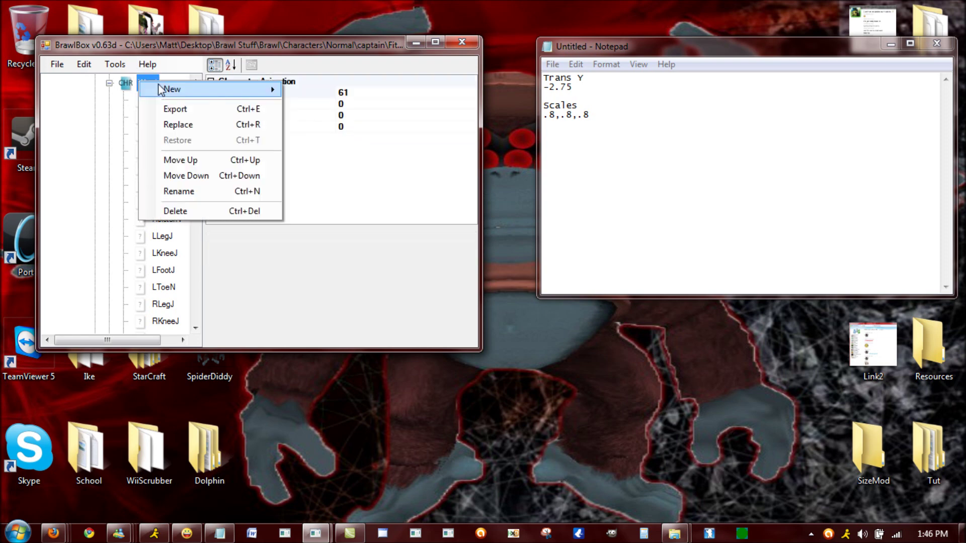
pyautogui.moveTo(256, 93)
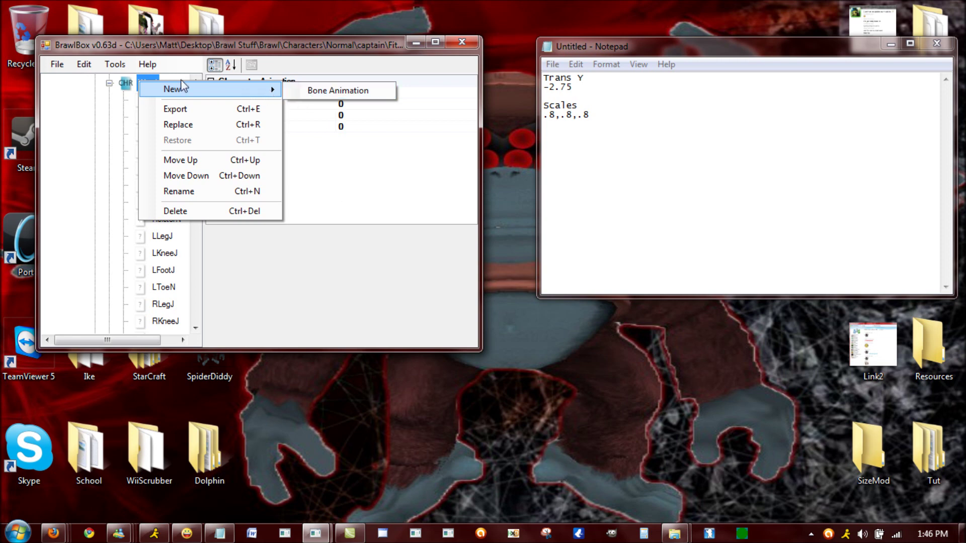
pyautogui.rightClick(134, 82)
pyautogui.rightClick(135, 82)
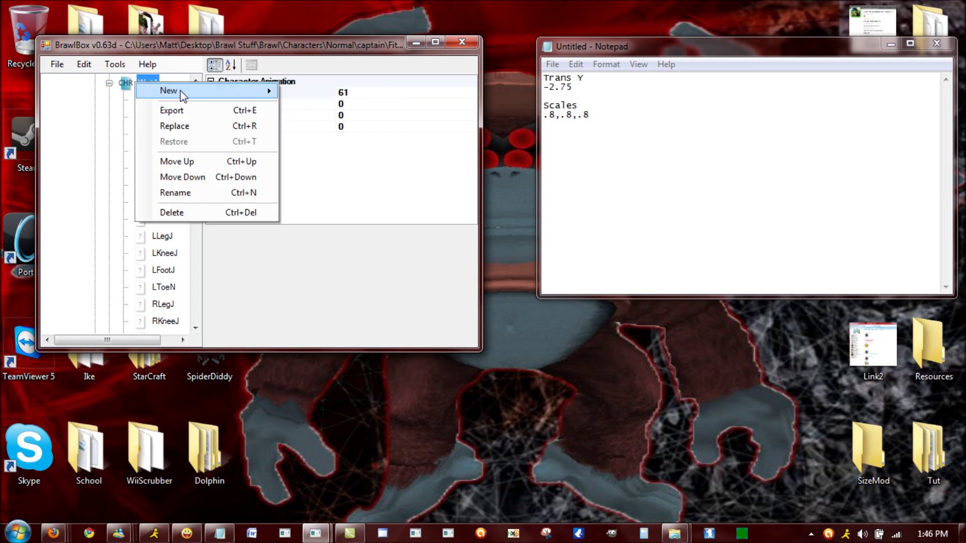
# Step: Add a new bone animation to Wait1 and name it YRotNJoe
pyautogui.moveTo(206, 95)
pyautogui.click(308, 99)
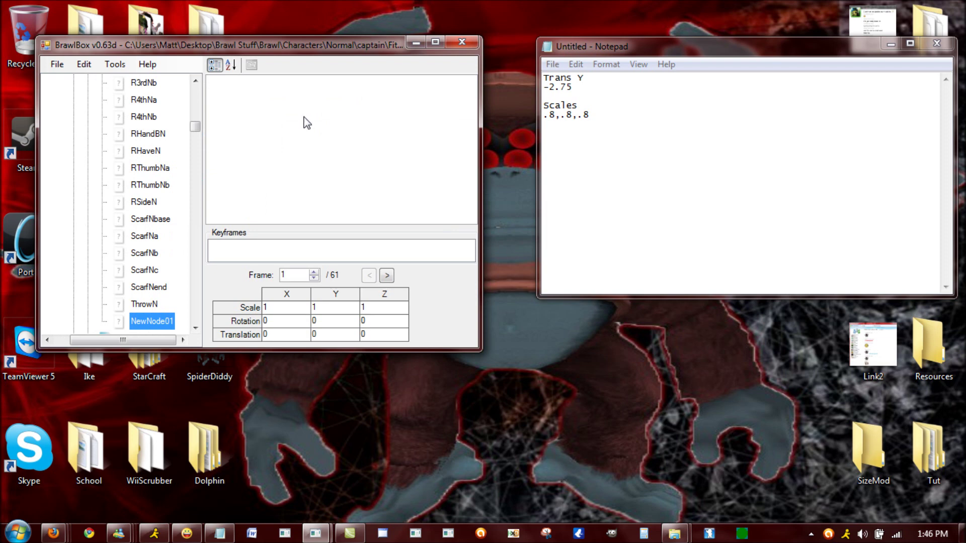
pyautogui.press('F2')
pyautogui.write('YRotNJoe')
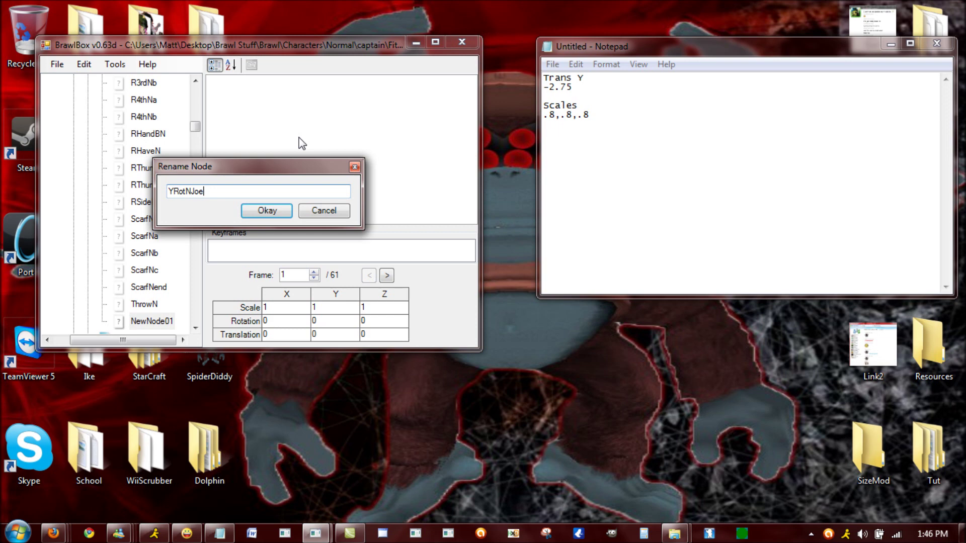
pyautogui.press('Return')
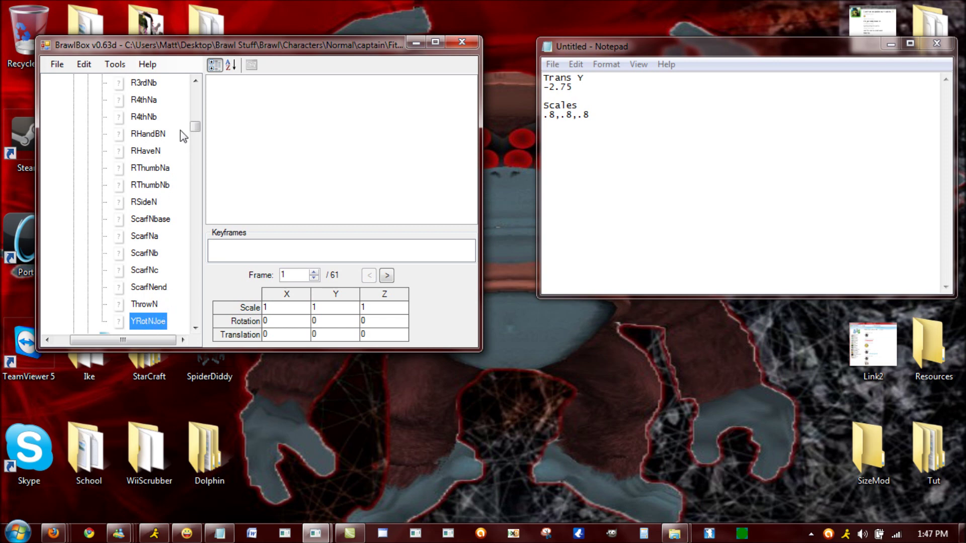
pyautogui.click(195, 81)
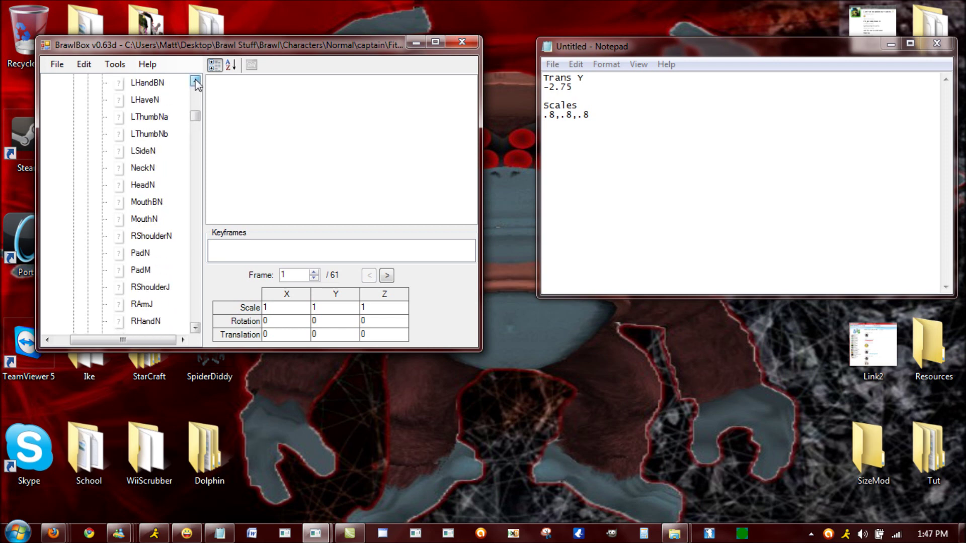
# Step: Export Wait1's YRotN bone animation as a YRotN file in the captain folder
pyautogui.moveTo(196, 81); pyautogui.dragTo(195, 82)
pyautogui.click(146, 99)
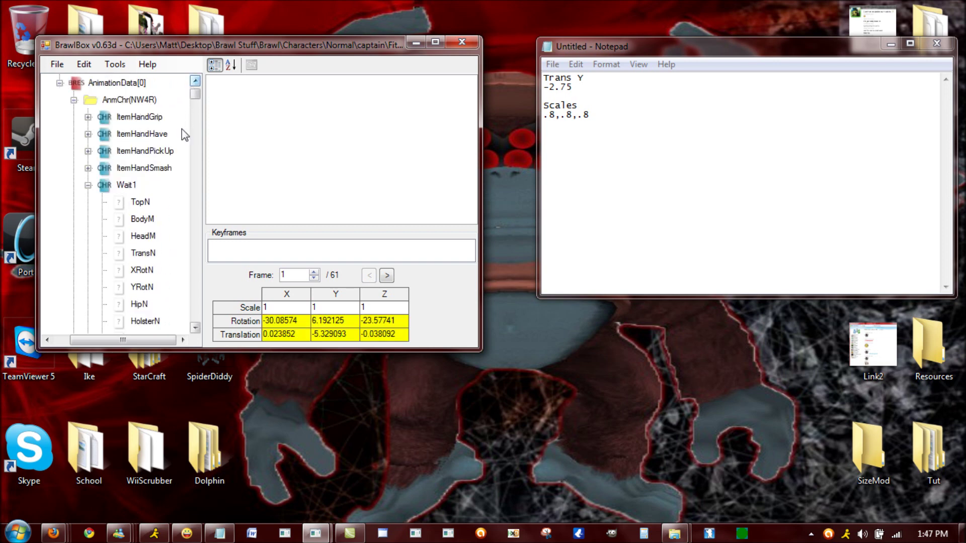
pyautogui.click(143, 288)
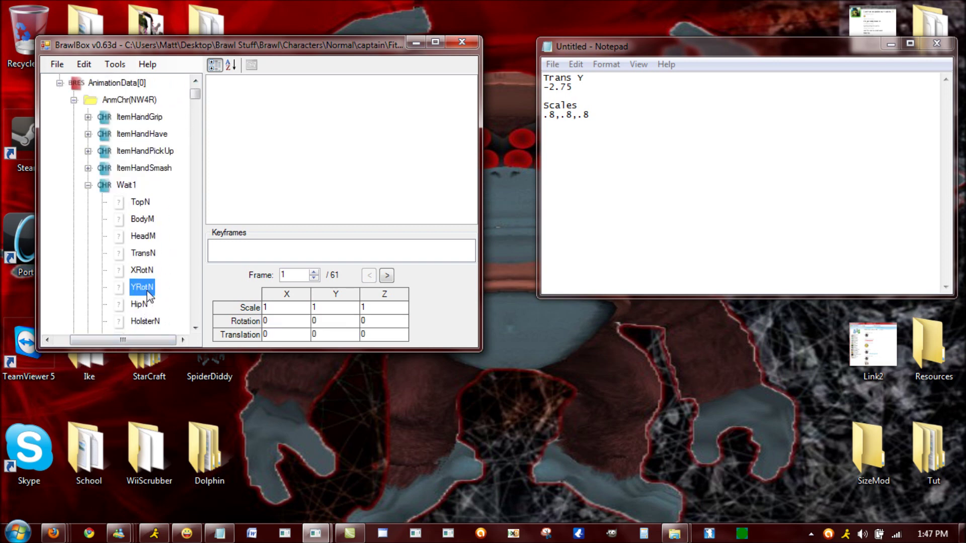
pyautogui.click(314, 273)
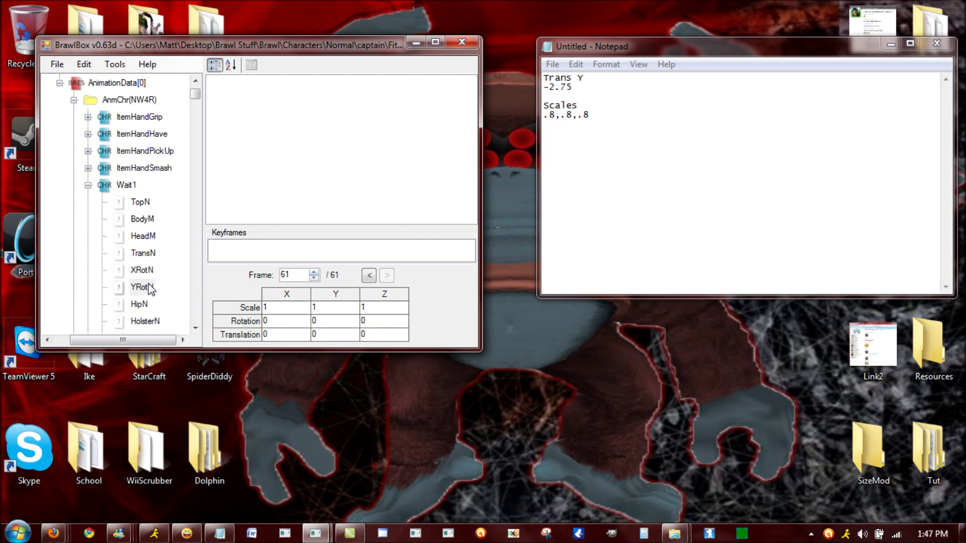
pyautogui.click(148, 289)
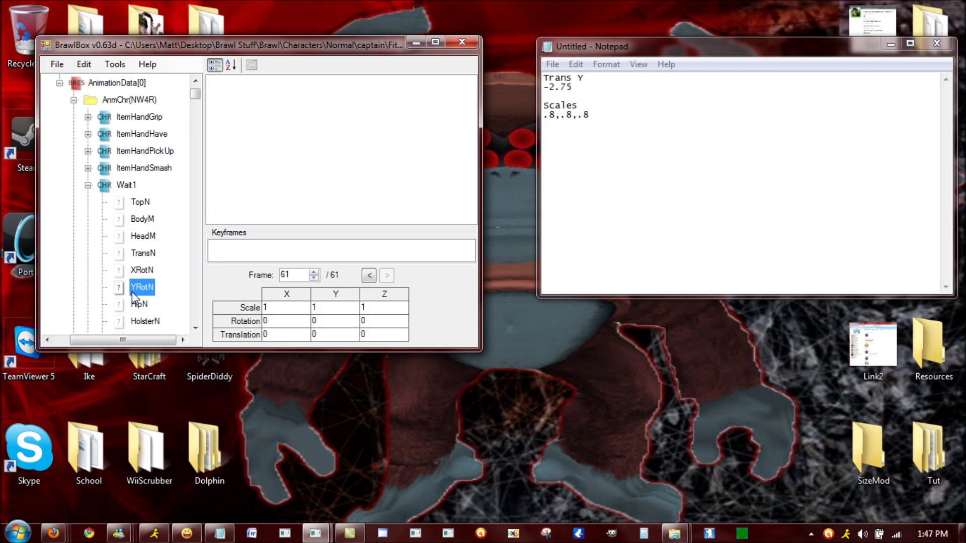
pyautogui.rightClick(134, 297)
pyautogui.click(151, 300)
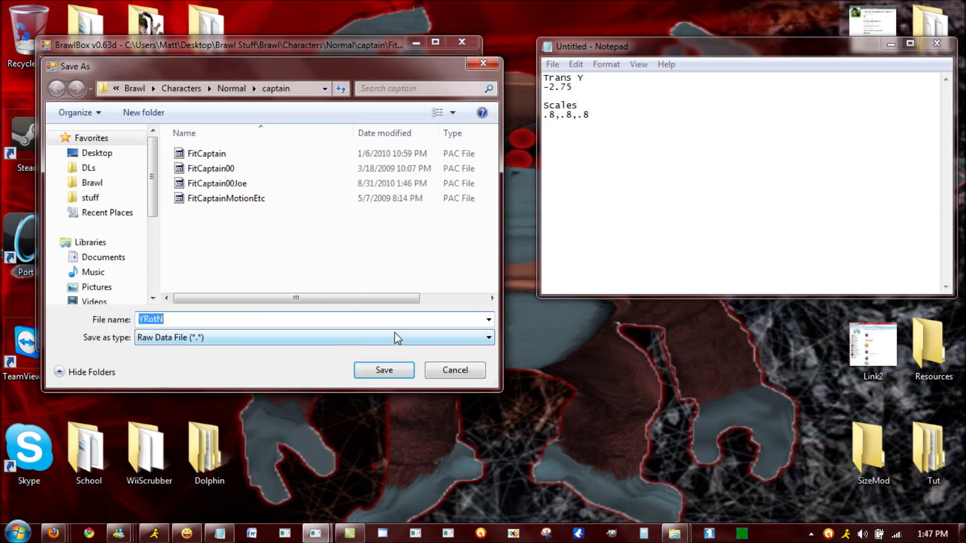
pyautogui.click(382, 369)
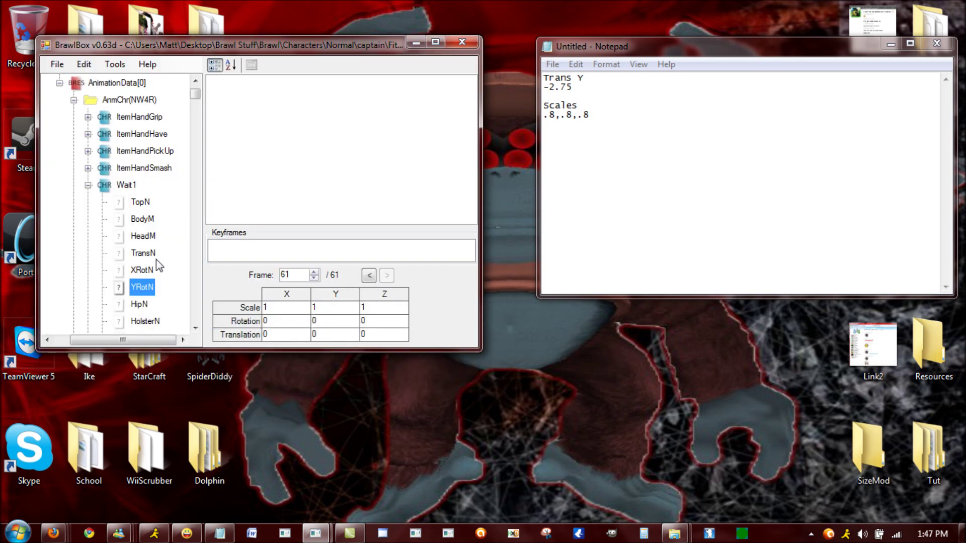
# Step: Replace the YRotNJoe bone's data with the exported YRotN file
pyautogui.scroll(-15, 157, 264)
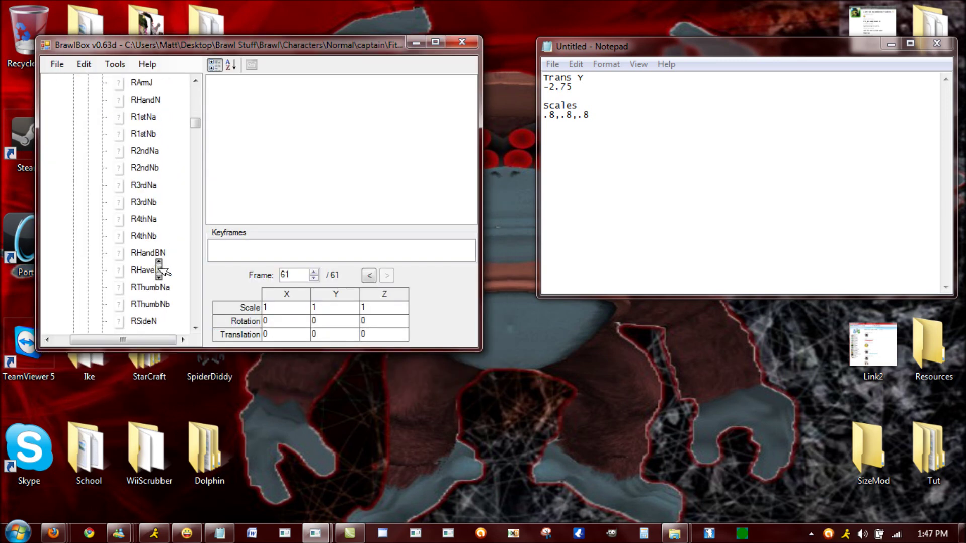
pyautogui.scroll(-8, 161, 270)
pyautogui.click(154, 189)
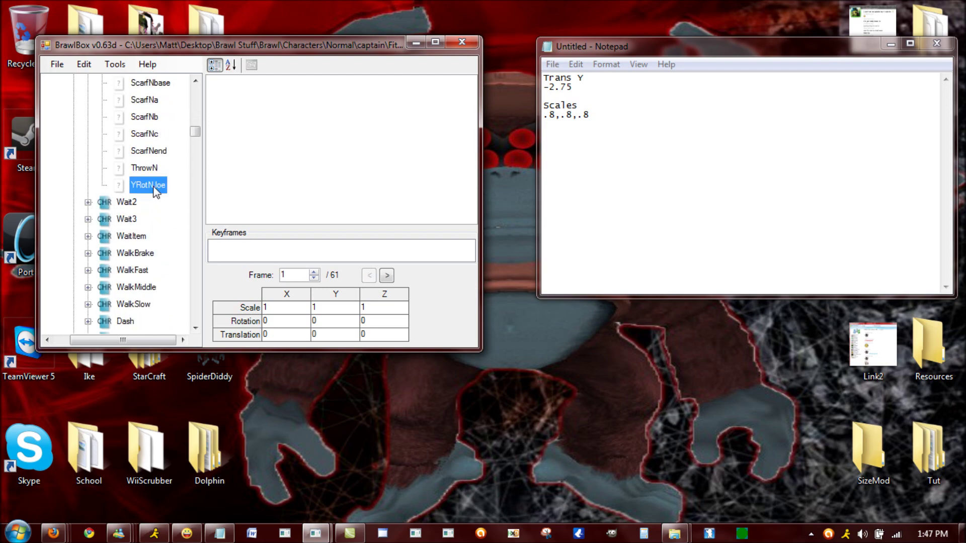
pyautogui.rightClick(156, 189)
pyautogui.click(205, 222)
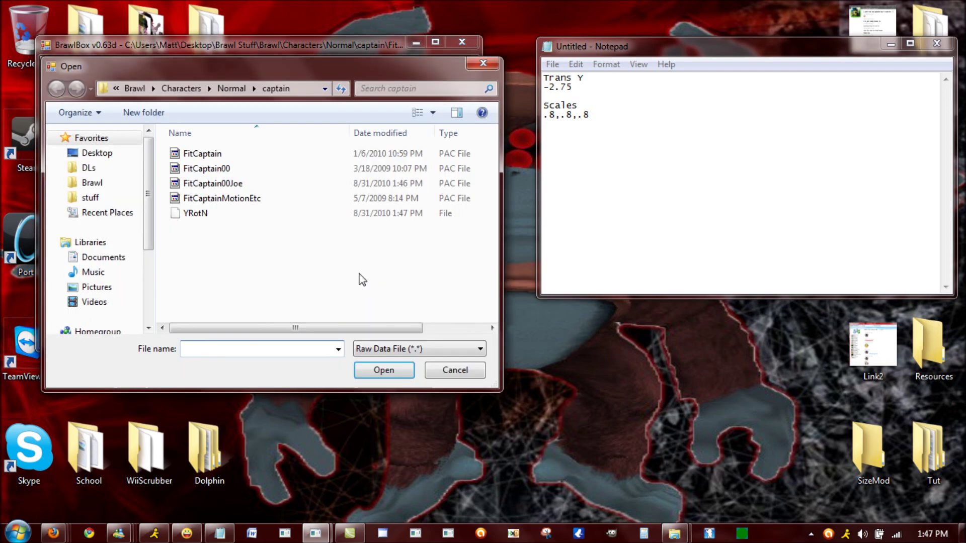
pyautogui.doubleClick(192, 217)
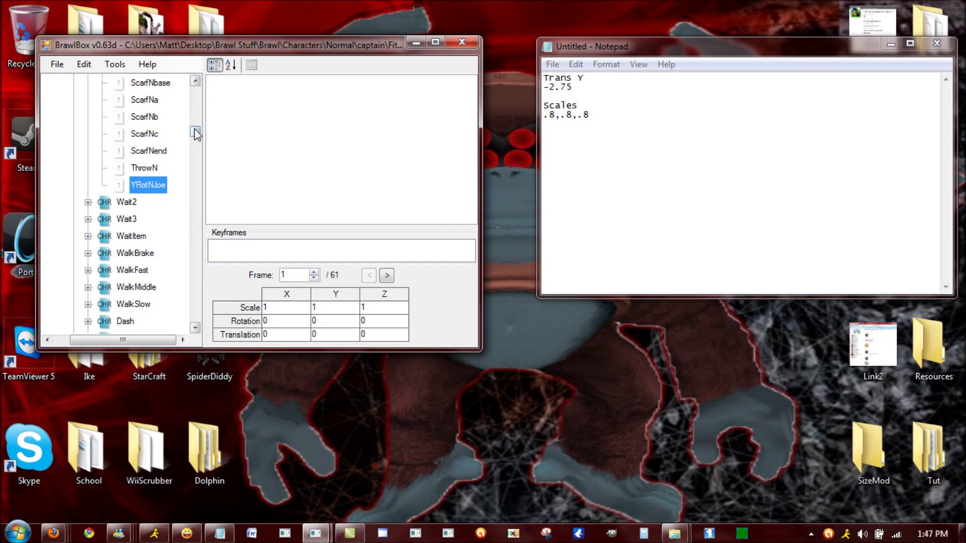
pyautogui.moveTo(193, 132); pyautogui.dragTo(193, 92)
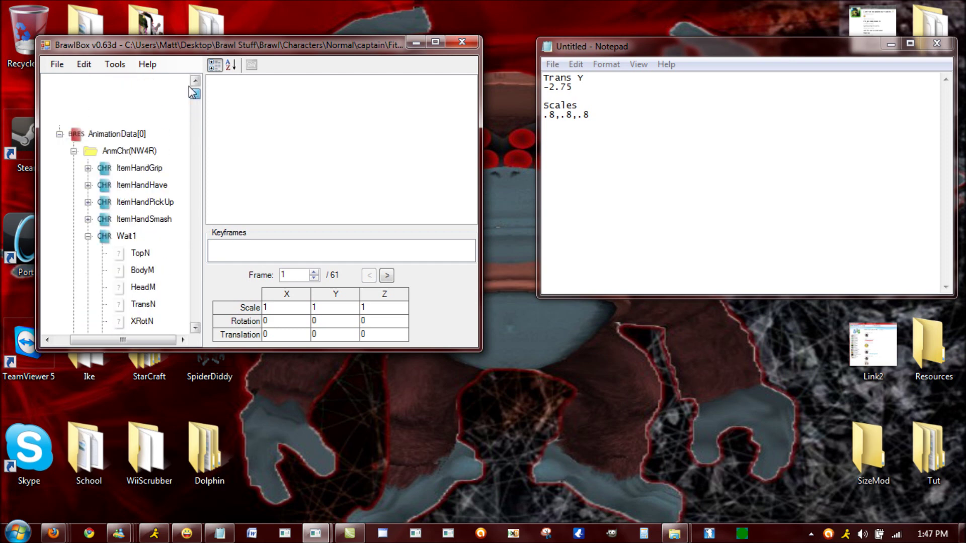
# Step: Add a new bone animation to Wait1 and rename it from NewNode01 to HeadNJoe
pyautogui.click(118, 237)
pyautogui.rightClick(119, 237)
pyautogui.moveTo(151, 243)
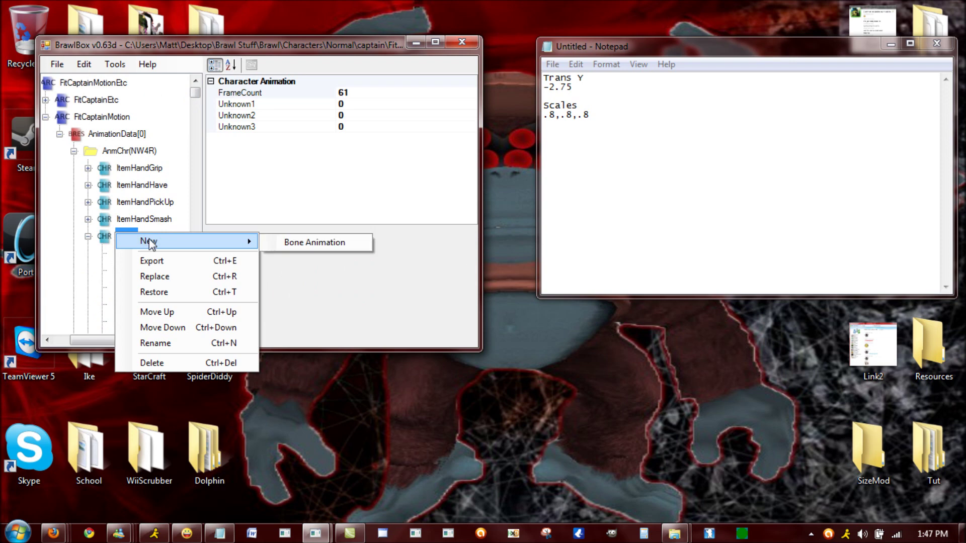
pyautogui.click(294, 247)
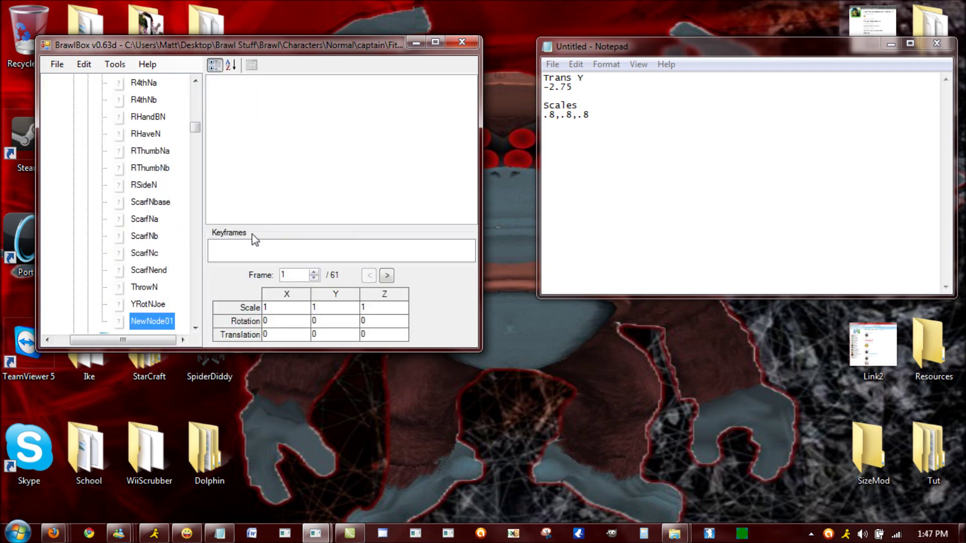
pyautogui.hotkey('ctrl', 'n')
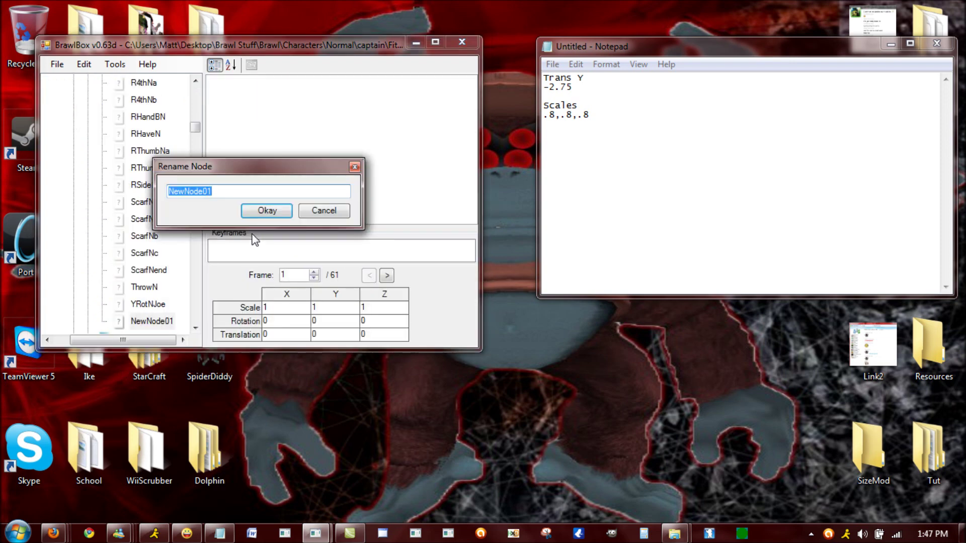
pyautogui.write('HeadNJoe')
pyautogui.press('Return')
pyautogui.click(143, 219)
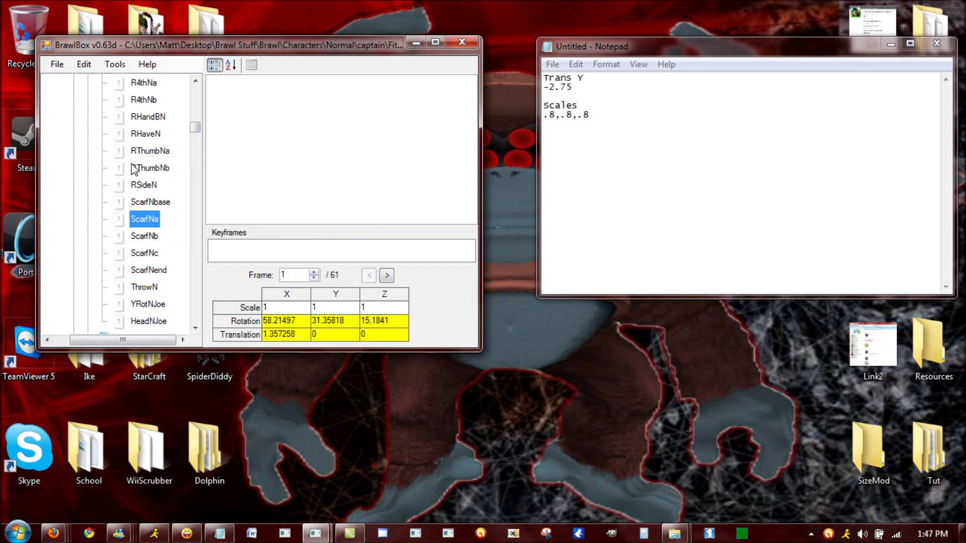
# Step: Export Wait1's HeadN bone animation as a HeadN file in the captain folder
pyautogui.click(162, 118)
pyautogui.scroll(5, 166, 126)
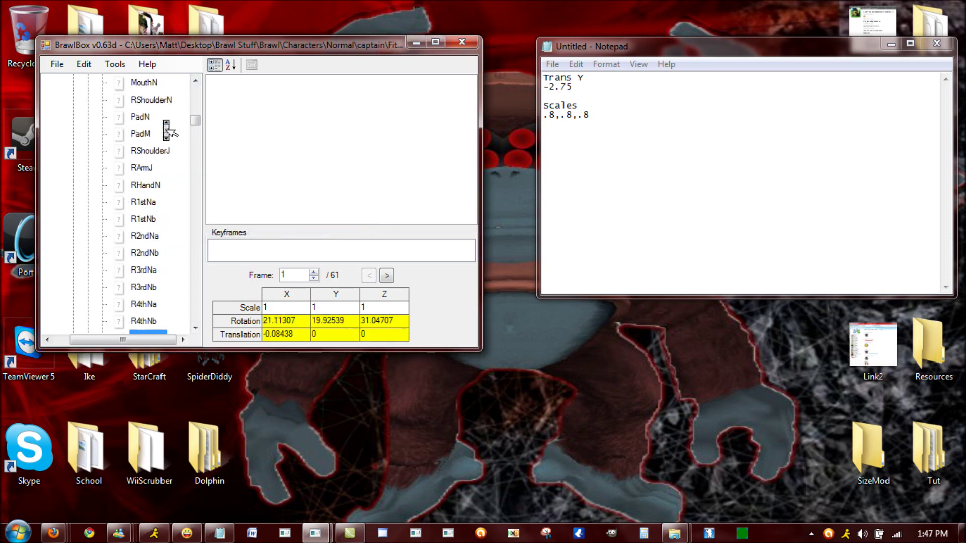
pyautogui.scroll(1, 168, 132)
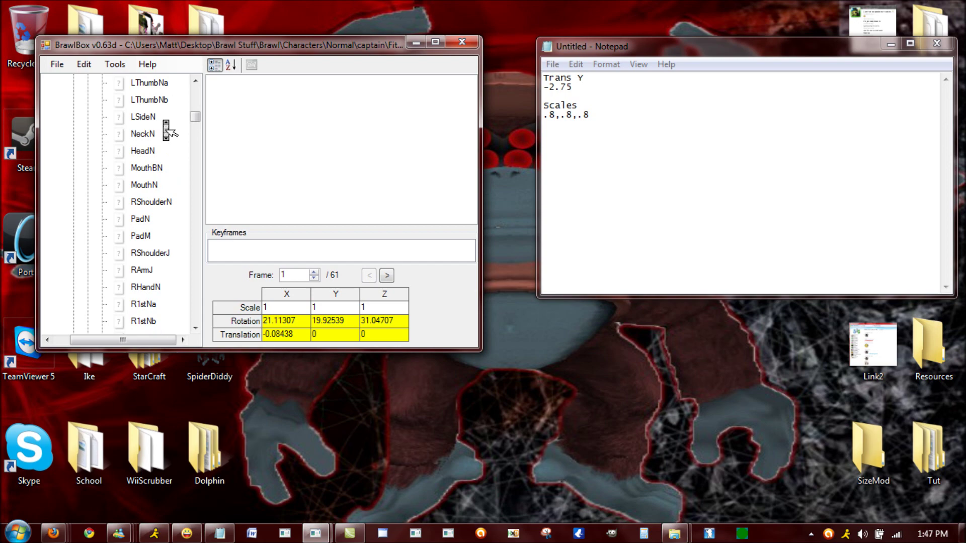
pyautogui.rightClick(149, 152)
pyautogui.click(186, 162)
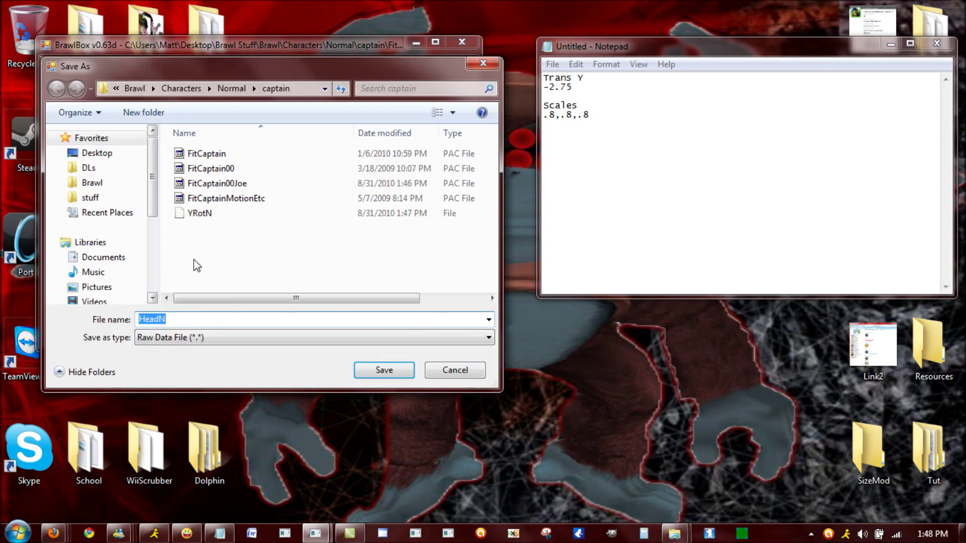
pyautogui.click(384, 370)
# Step: Replace HeadNJoe's data with the exported HeadN file
pyautogui.scroll(-10, 131, 272)
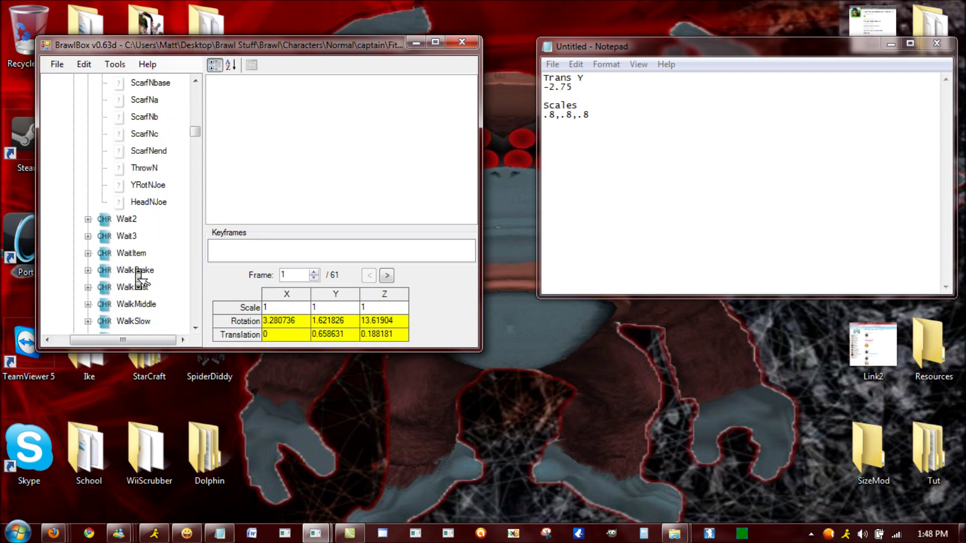
pyautogui.rightClick(151, 241)
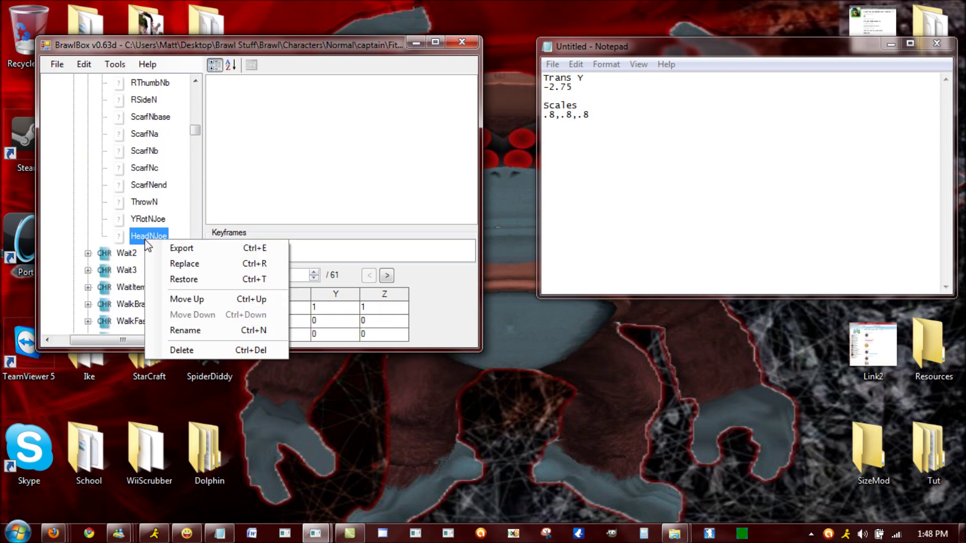
pyautogui.click(177, 266)
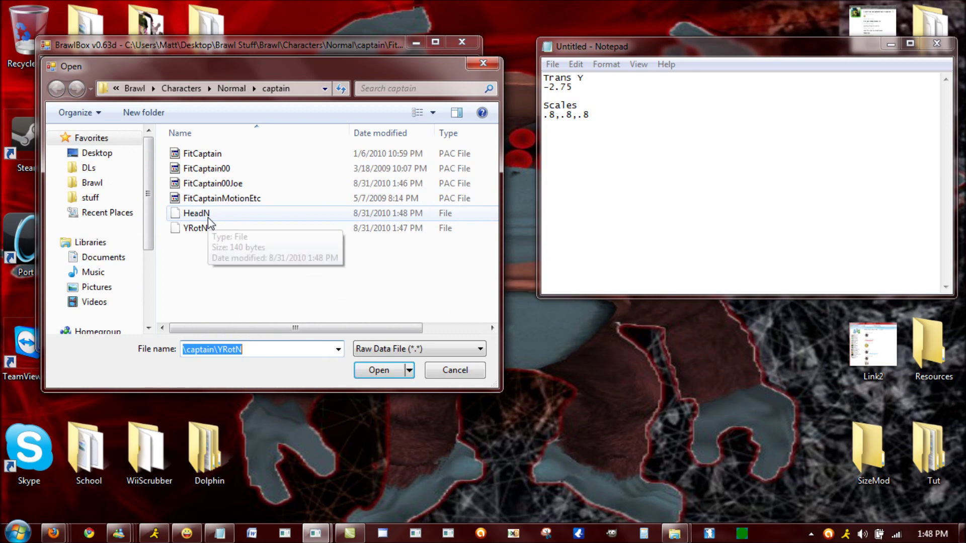
pyautogui.doubleClick(208, 216)
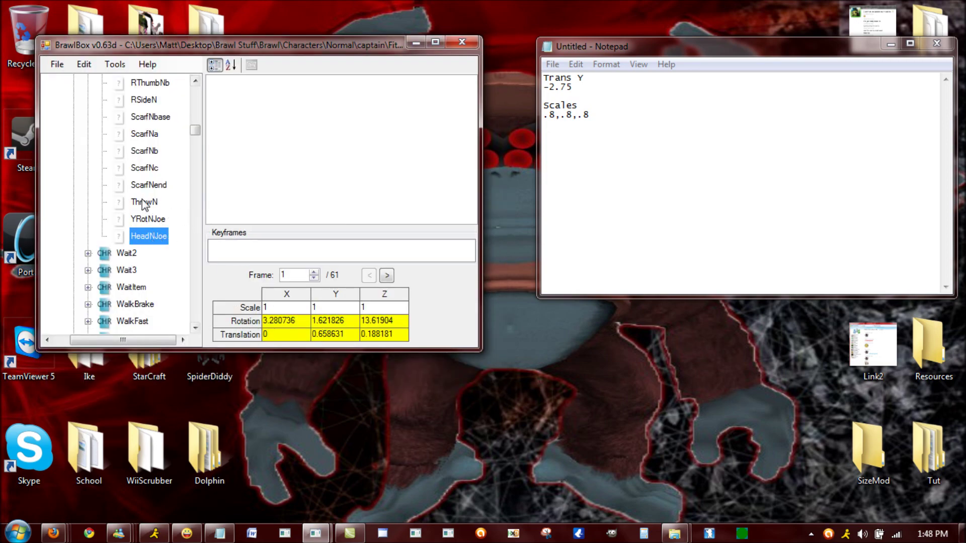
pyautogui.click(148, 220)
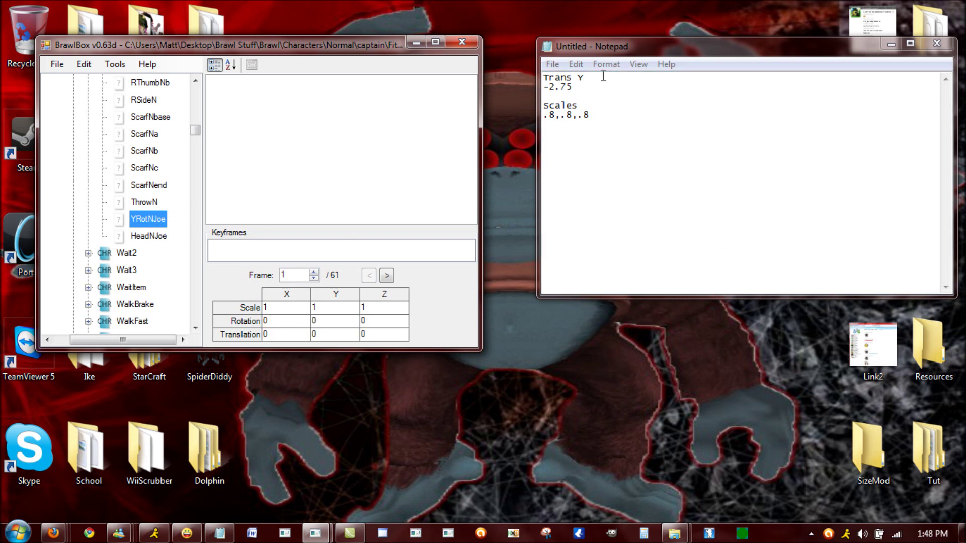
# Step: Set YRotNJoe's scale to 0.8, 0.8, 0.8 and its Y translation to -2.75
pyautogui.click(289, 305)
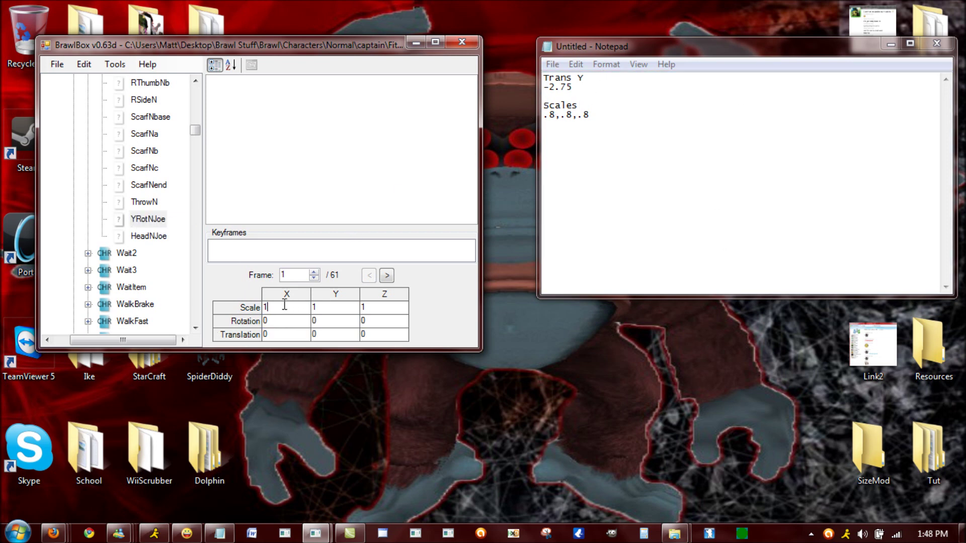
pyautogui.write('0.8')
pyautogui.press('Tab')
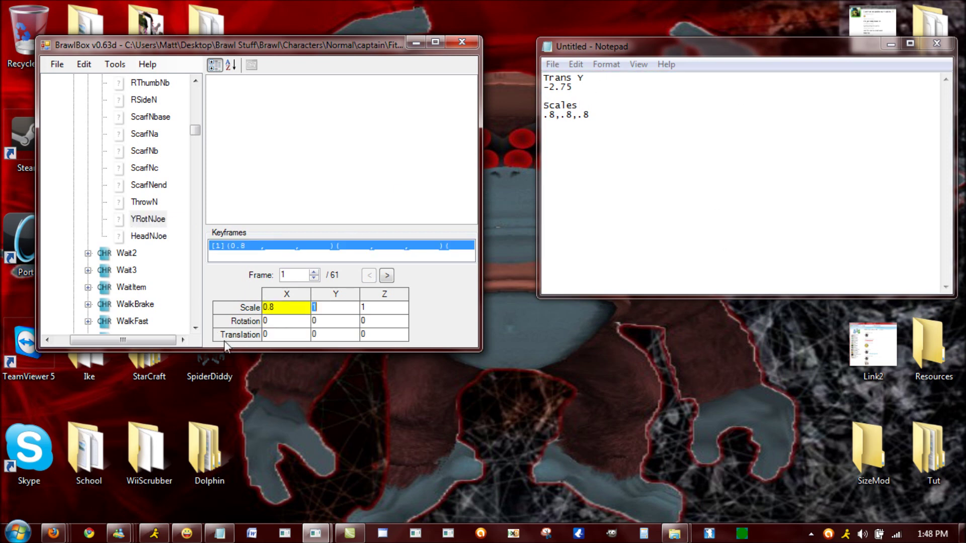
pyautogui.write('0.8')
pyautogui.press('Tab')
pyautogui.write('.8')
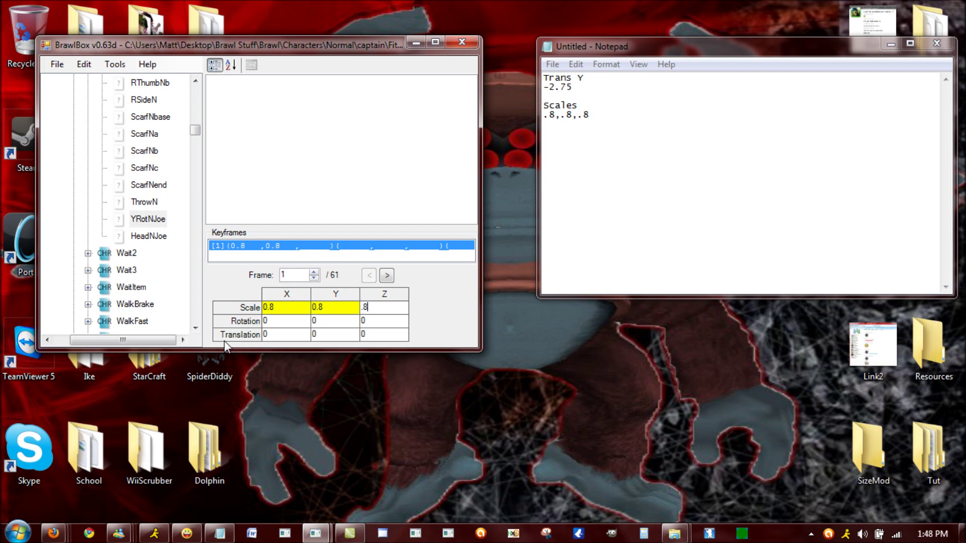
pyautogui.click(320, 336)
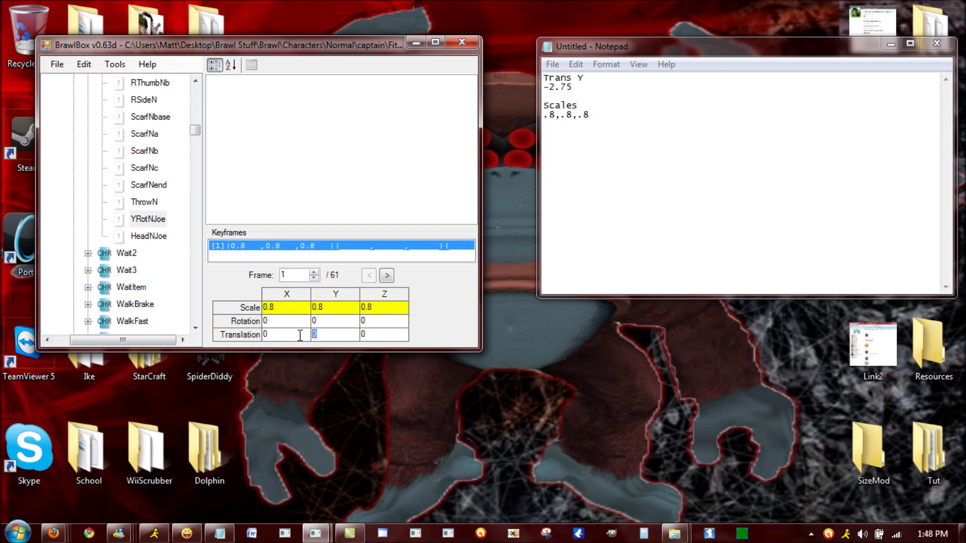
pyautogui.write('-2.75')
pyautogui.click(151, 220)
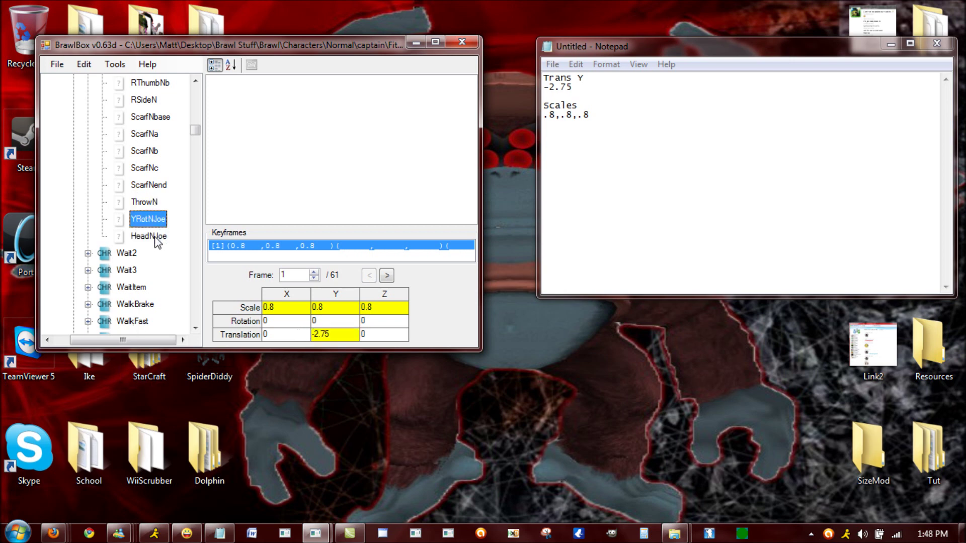
# Step: Set HeadNJoe's scale to 1.5 on X, Y and Z
pyautogui.click(156, 238)
pyautogui.click(285, 307)
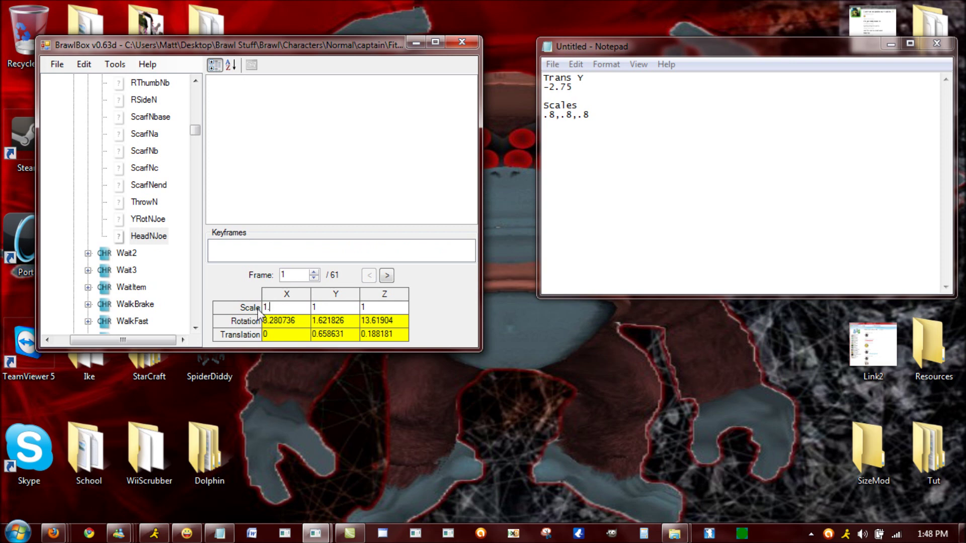
pyautogui.write('1.5')
pyautogui.press('Tab')
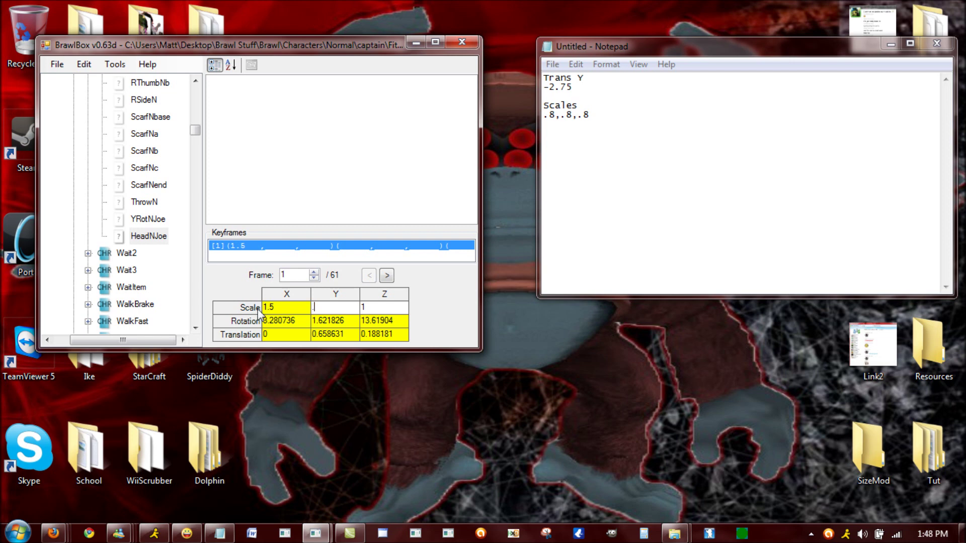
pyautogui.write('1.5')
pyautogui.press('Tab')
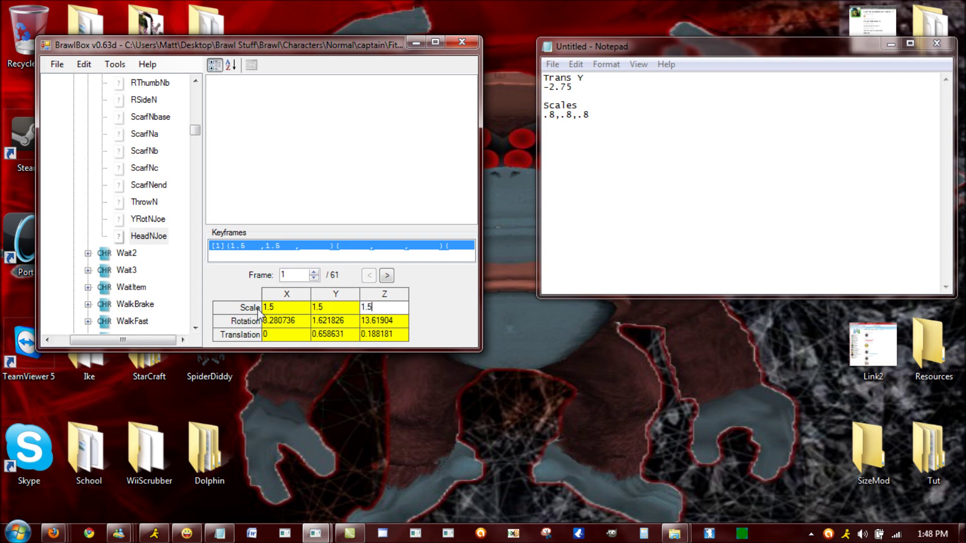
pyautogui.write('1.5')
# Step: Save the motion file as FitCaptainMotionEtc and close BrawlBox
pyautogui.click(57, 64)
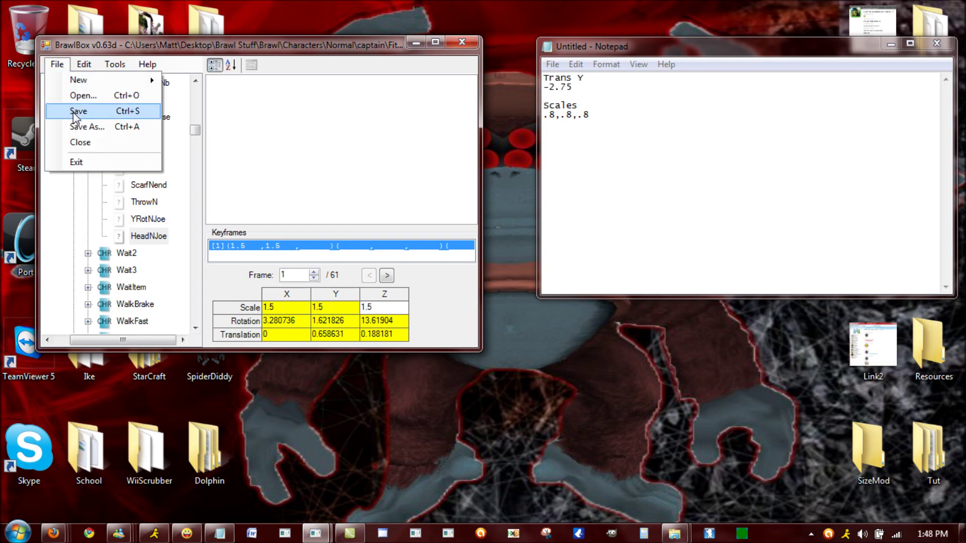
pyautogui.click(80, 127)
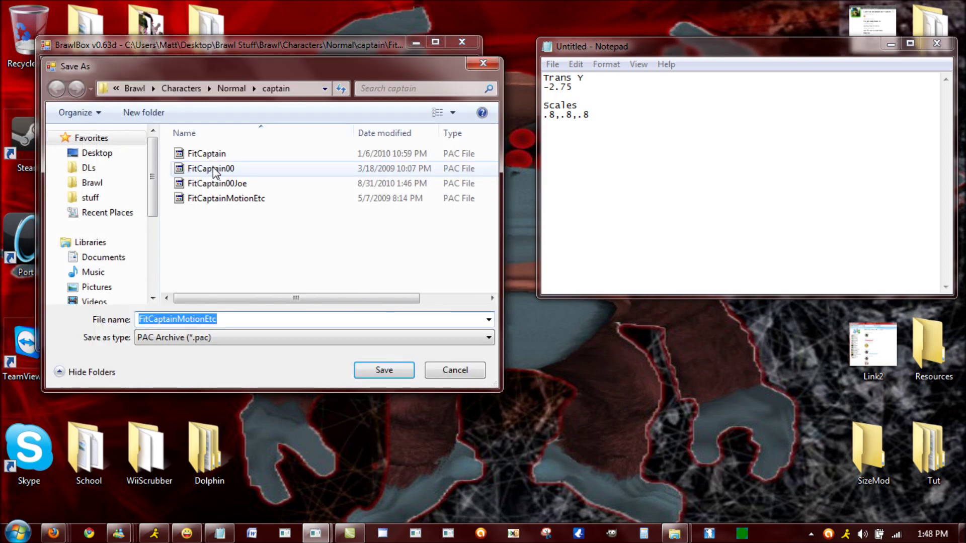
pyautogui.press('Return')
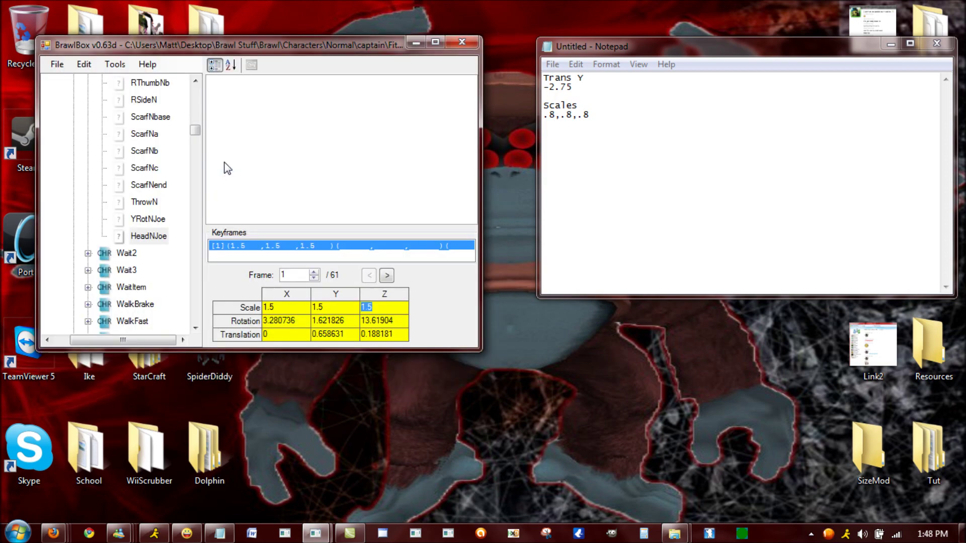
pyautogui.click(463, 42)
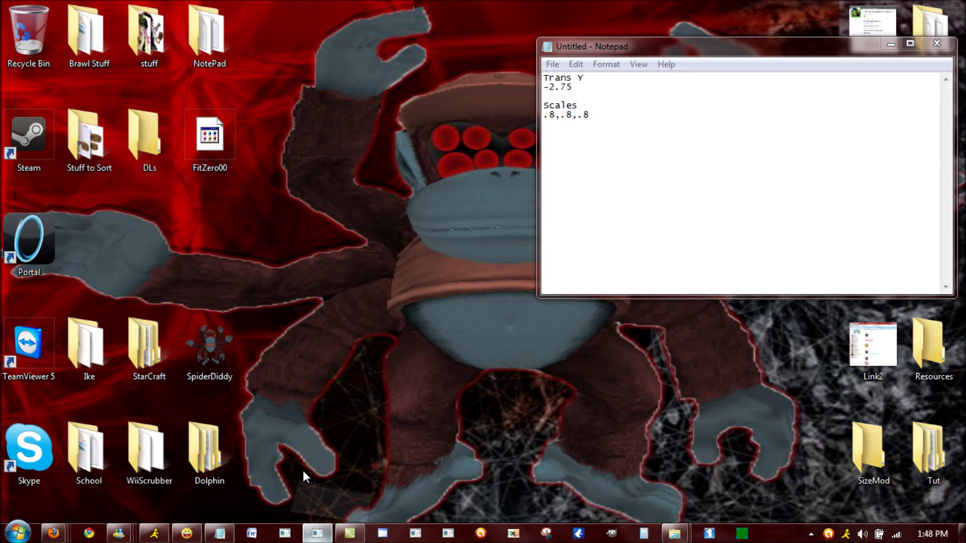
# Step: Expand YRotNJoe's bone tree down to NeckN and rename its HeadN bone to HeadNJoe
pyautogui.click(177, 324)
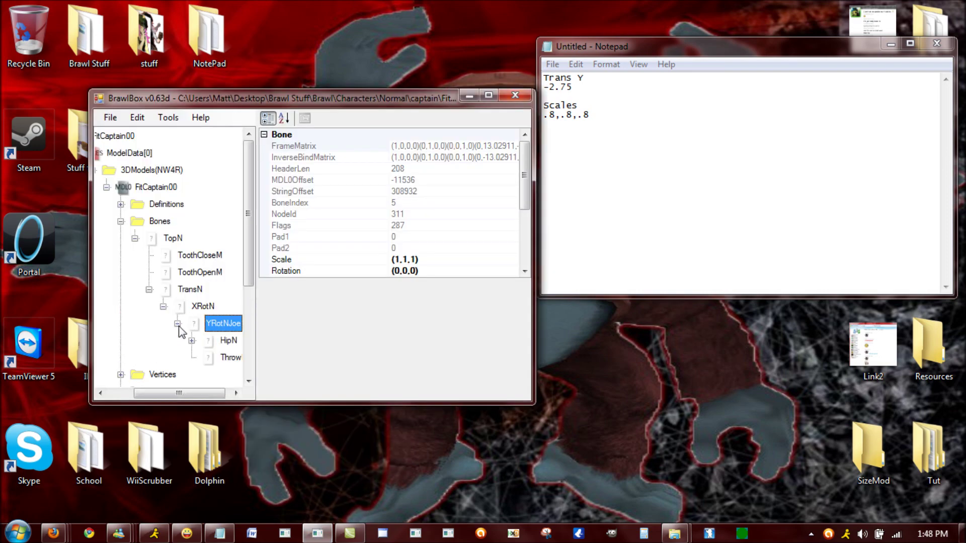
pyautogui.moveTo(186, 393); pyautogui.dragTo(220, 395)
pyautogui.click(184, 375)
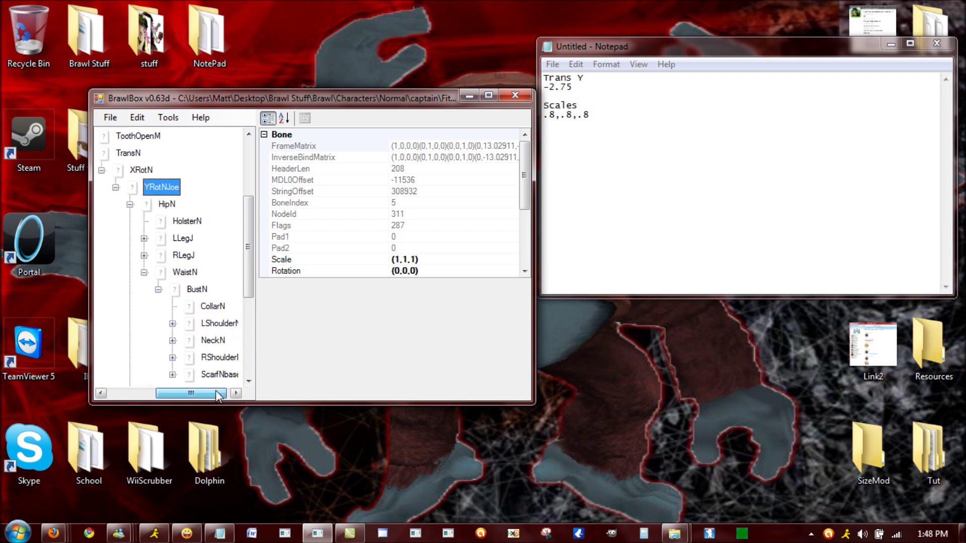
pyautogui.click(171, 340)
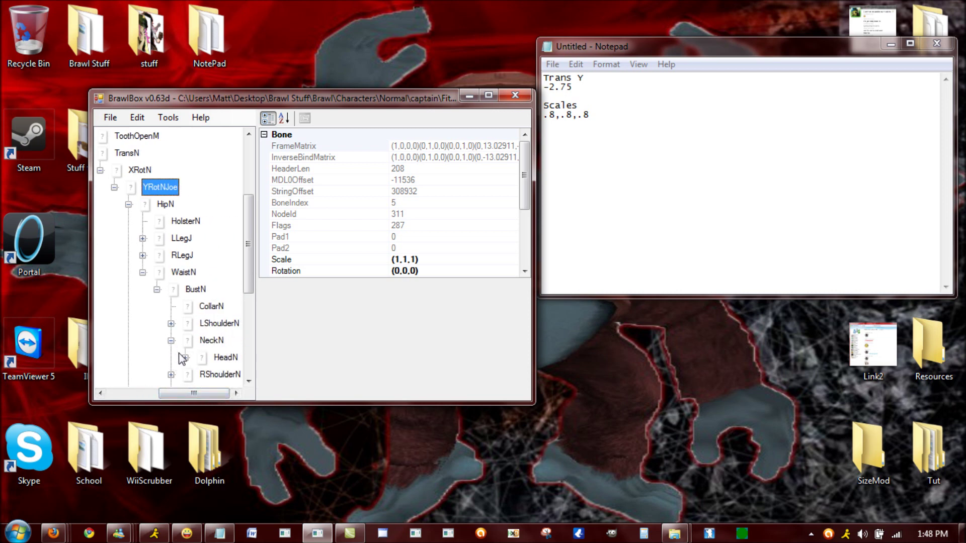
pyautogui.click(226, 359)
pyautogui.click(226, 359)
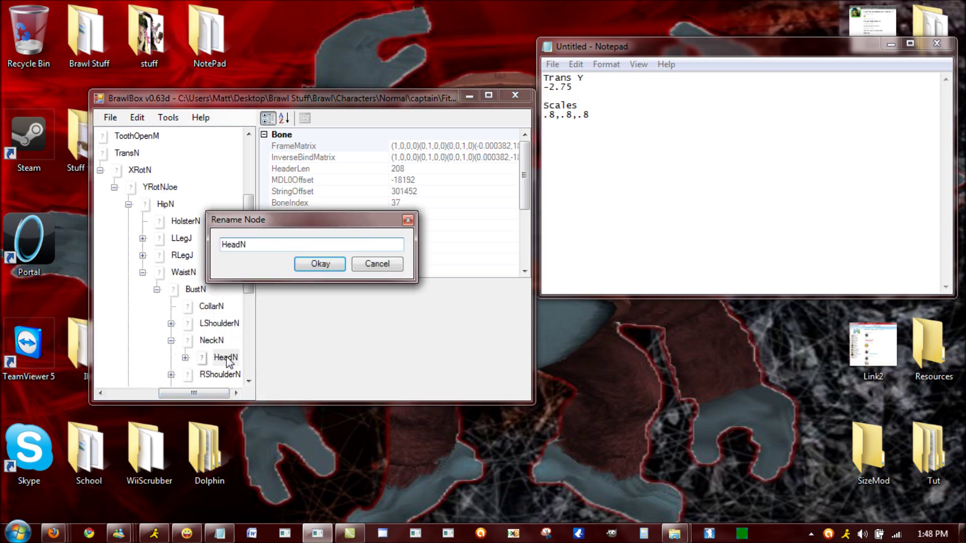
pyautogui.press('Return')
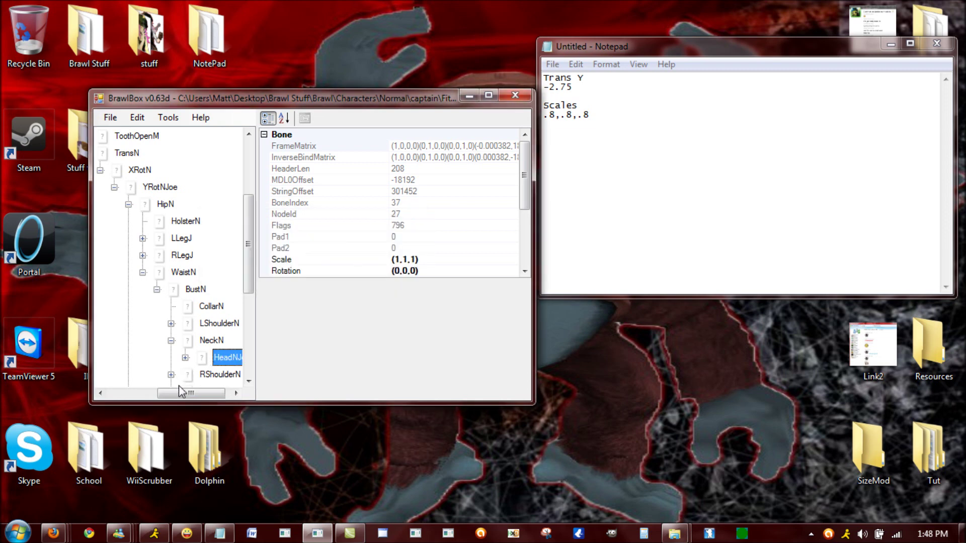
pyautogui.moveTo(176, 393); pyautogui.dragTo(115, 394)
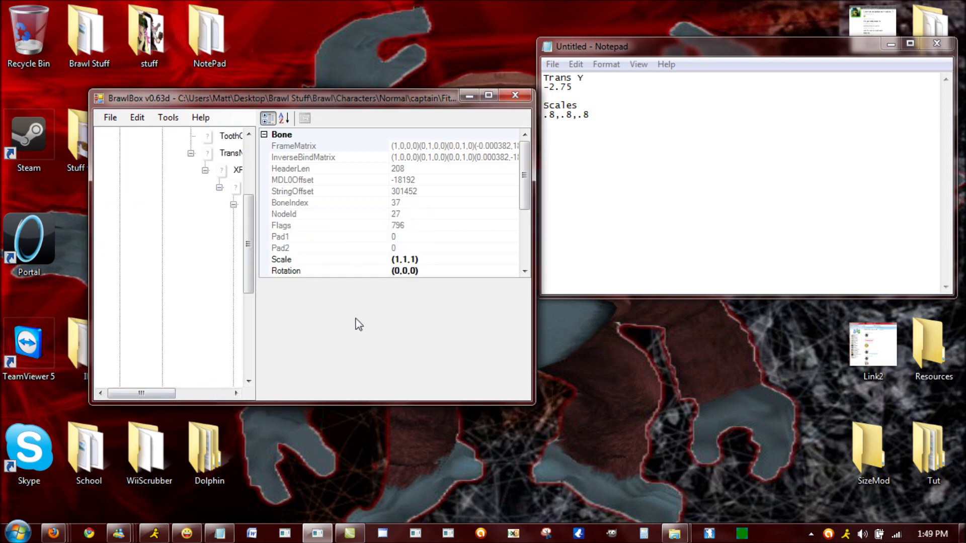
pyautogui.moveTo(248, 260); pyautogui.dragTo(248, 205)
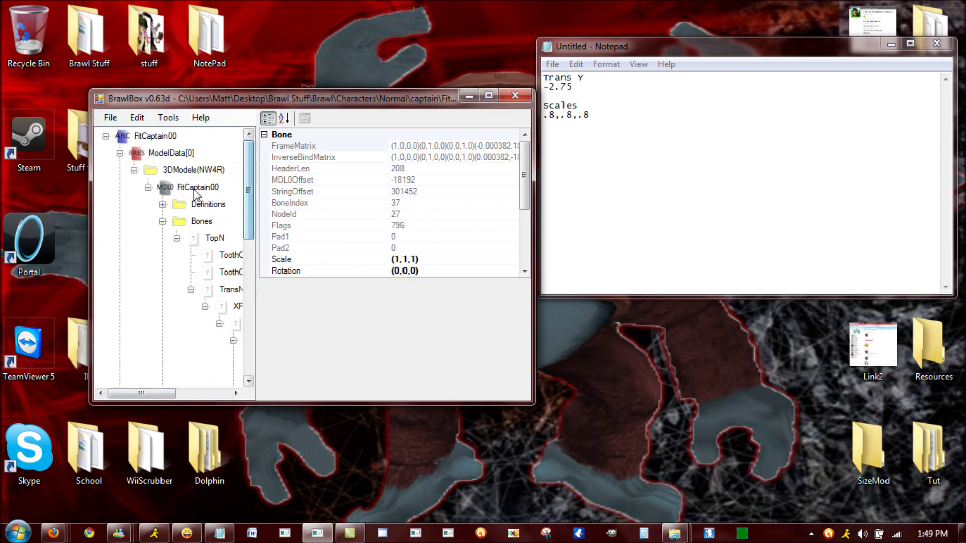
pyautogui.rightClick(215, 188)
# Step: Open the FitCaptain00 model preview and load FitCaptainMotionEtcJoe.pac as the external motion file
pyautogui.click(216, 197)
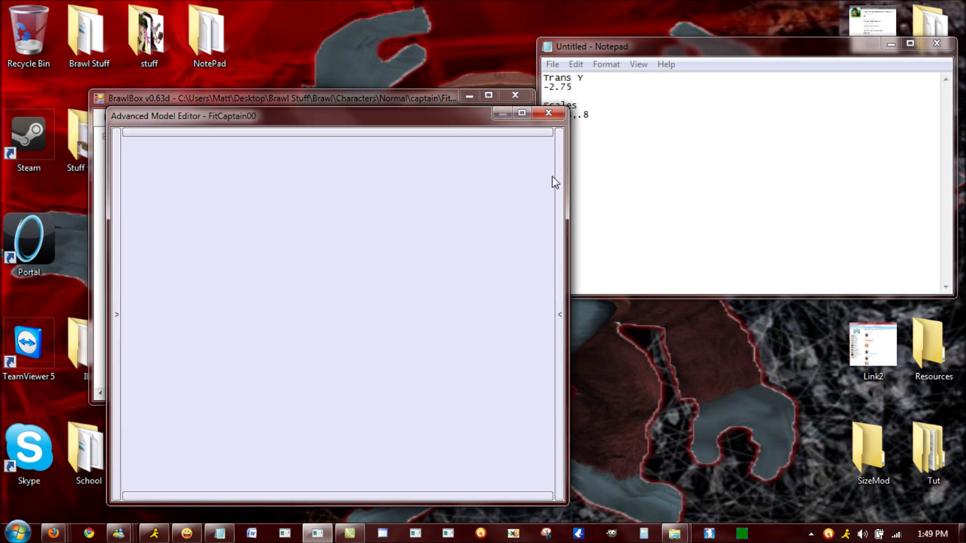
pyautogui.click(561, 177)
pyautogui.click(466, 164)
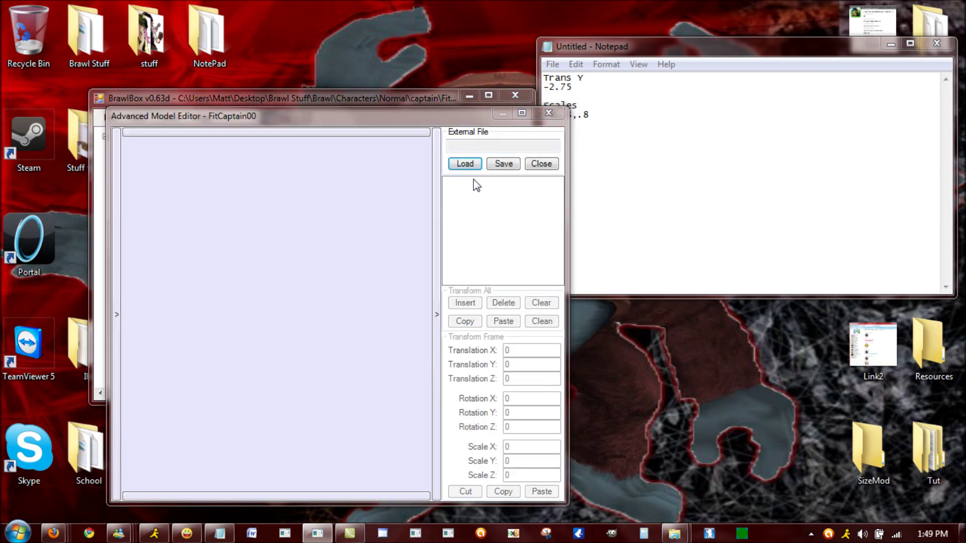
pyautogui.doubleClick(321, 283)
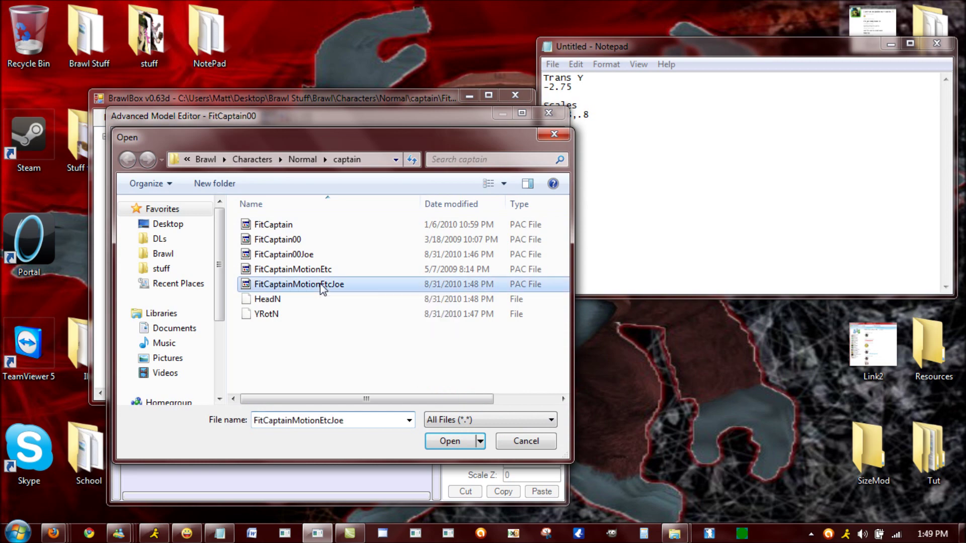
# Step: Maximize the editor, show the bones list, frame the whole body, and load Wait2
pyautogui.click(522, 112)
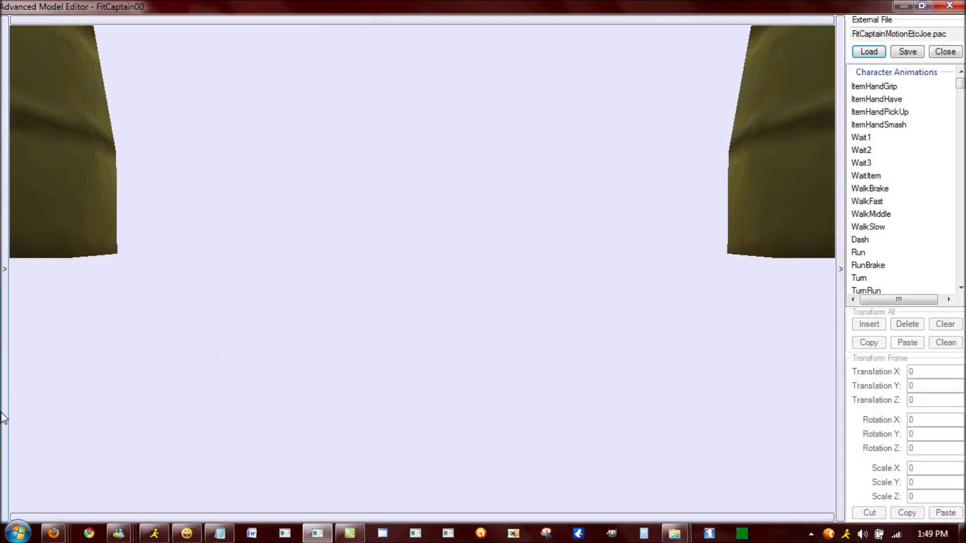
pyautogui.click(3, 417)
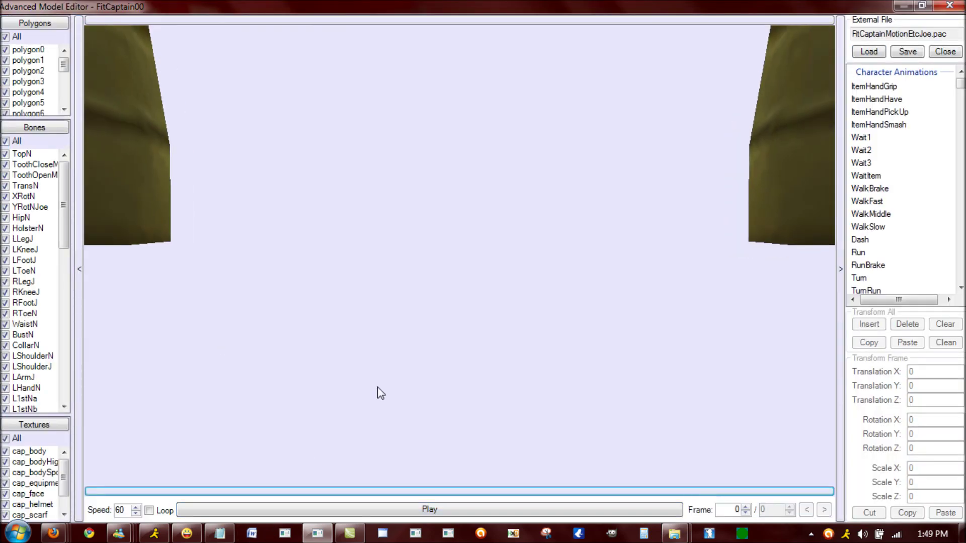
pyautogui.scroll(-5, 383, 398)
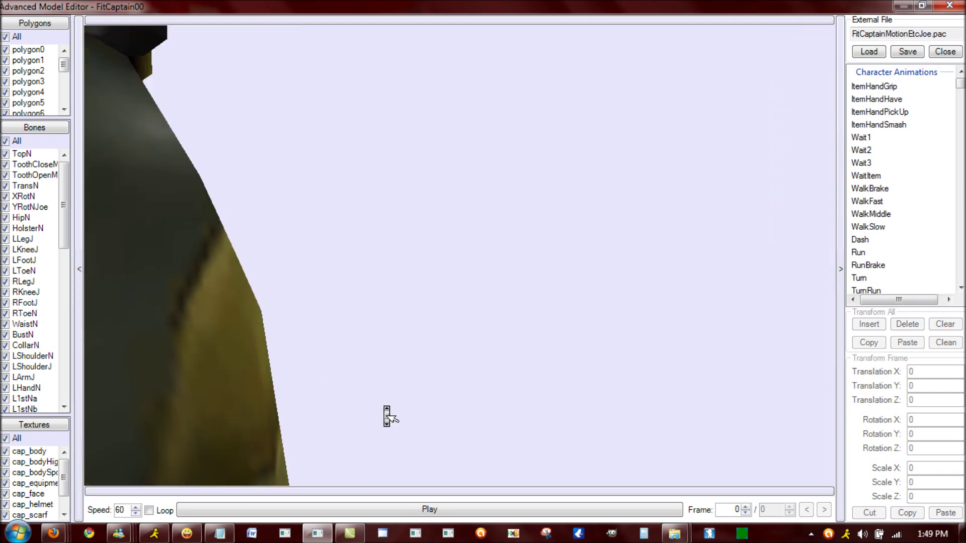
pyautogui.scroll(-2, 387, 416)
pyautogui.moveTo(384, 406); pyautogui.dragTo(385, 455, button='right')
pyautogui.scroll(-3, 409, 437)
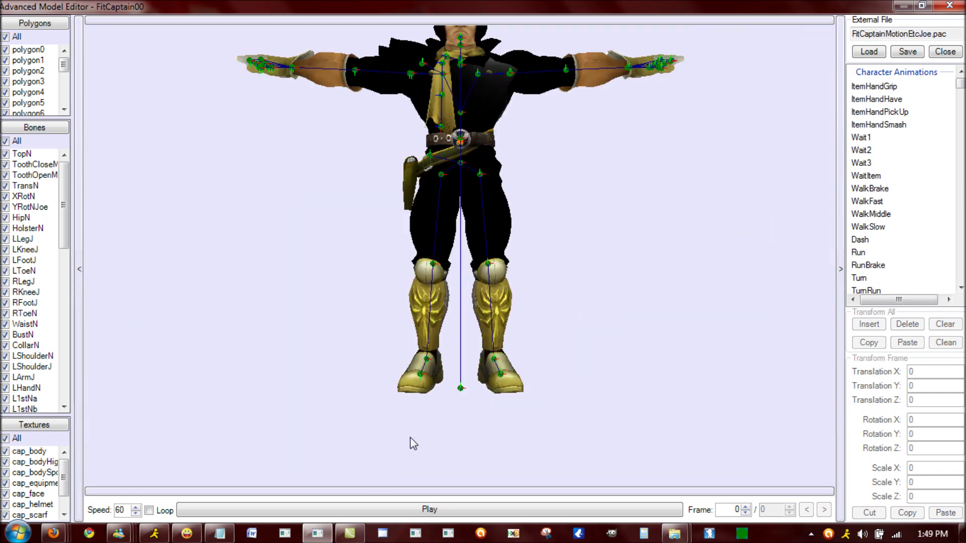
pyautogui.moveTo(565, 261); pyautogui.dragTo(576, 309, button='right')
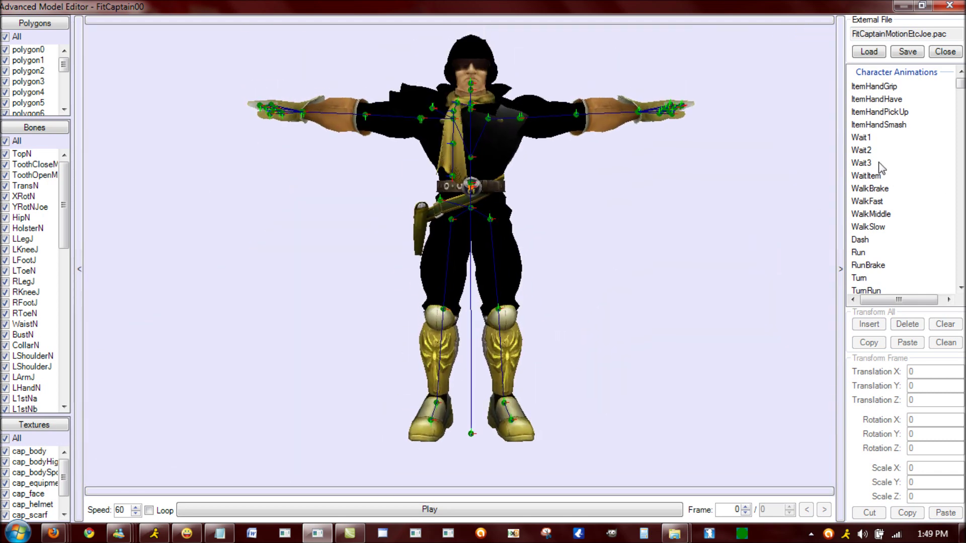
pyautogui.click(864, 154)
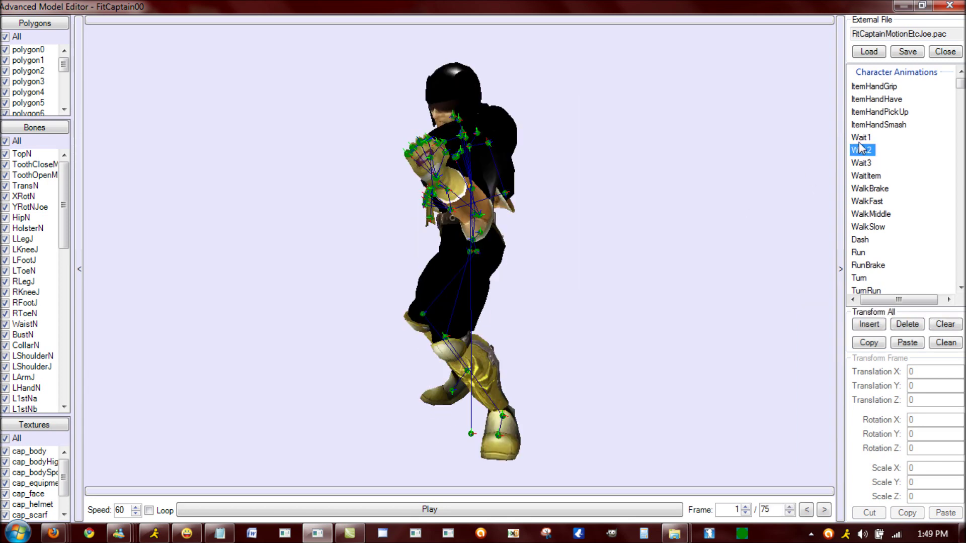
# Step: Switch to Wait1 and check the HipN and HeadNJoe keyframe values
pyautogui.click(861, 137)
pyautogui.moveTo(394, 253); pyautogui.dragTo(694, 347)
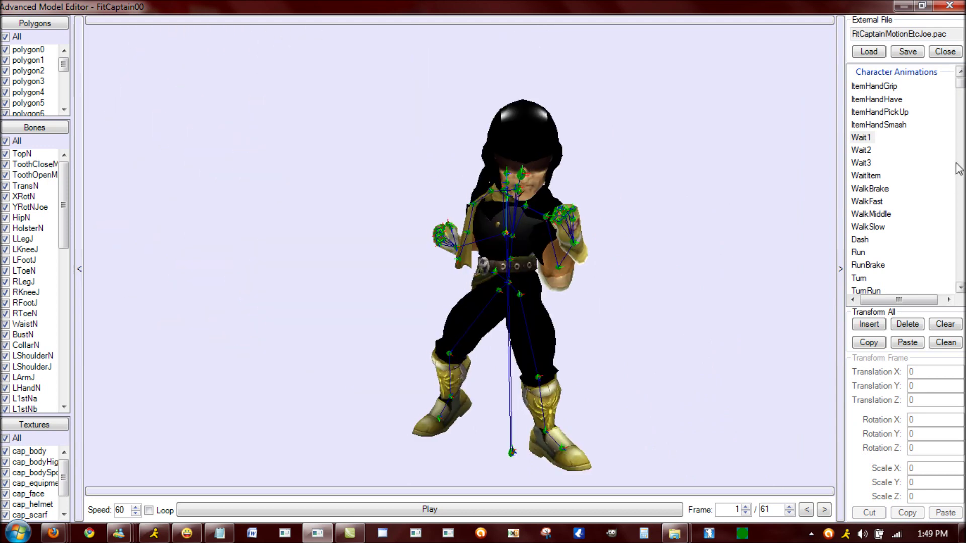
pyautogui.click(35, 215)
pyautogui.moveTo(67, 221); pyautogui.dragTo(71, 295)
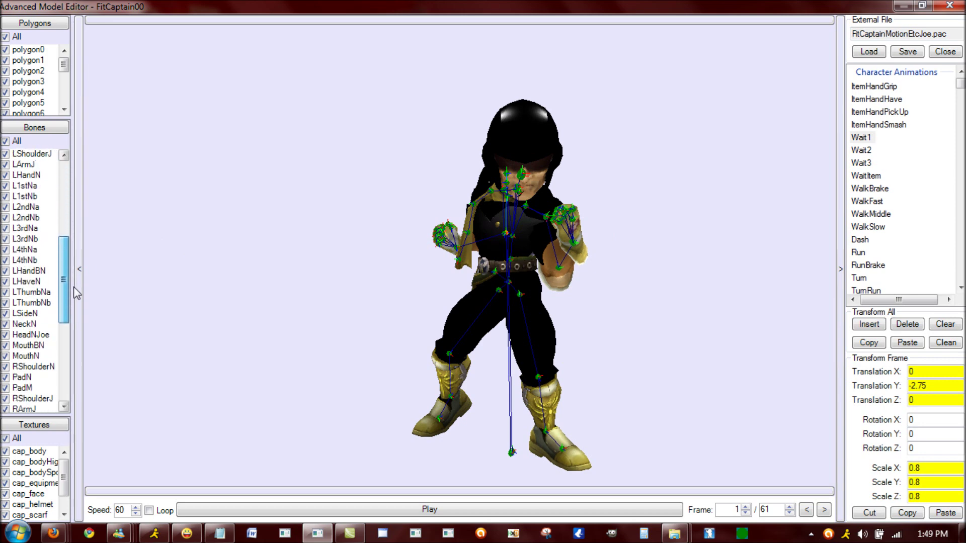
pyautogui.click(30, 334)
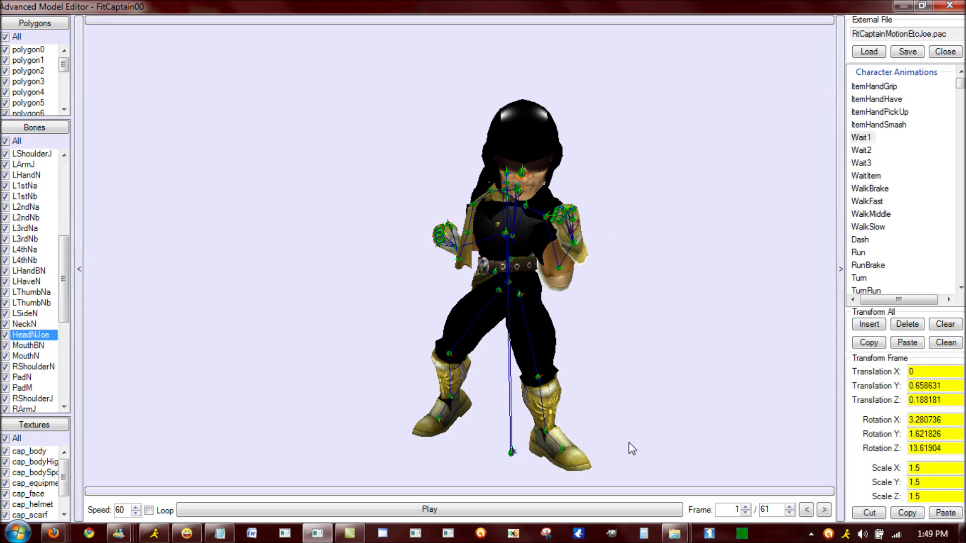
# Step: Play Wait1, compare it with Wait2 and Wait3, then return to Wait1
pyautogui.click(228, 510)
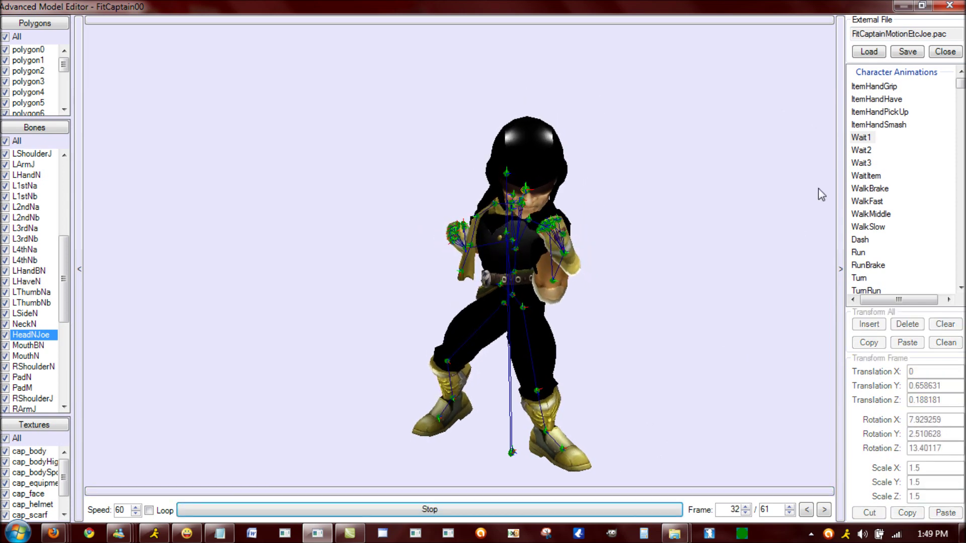
pyautogui.click(862, 151)
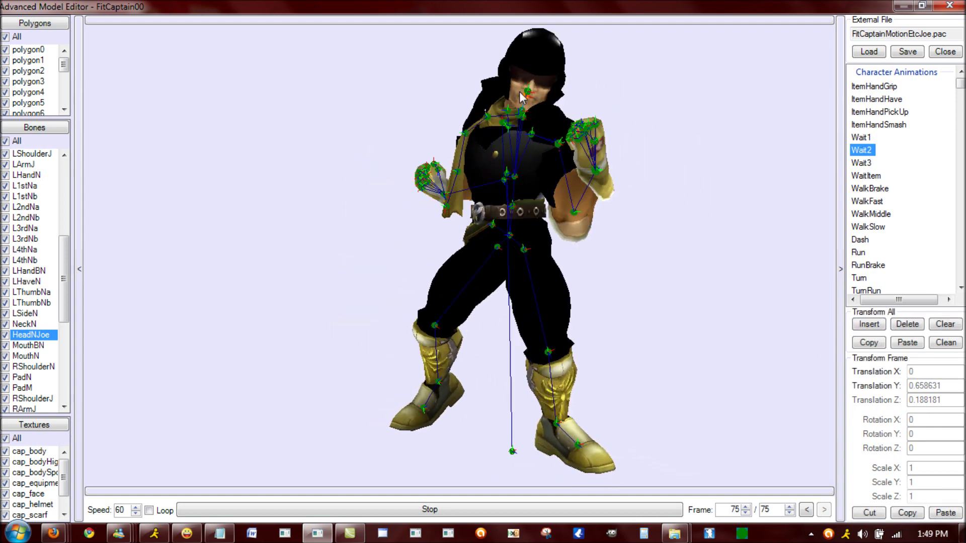
pyautogui.click(864, 162)
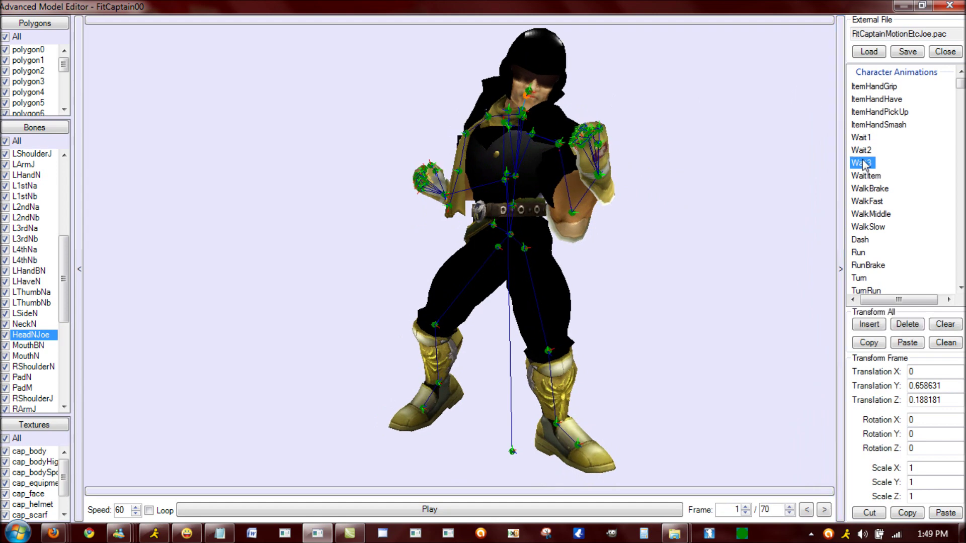
pyautogui.click(856, 142)
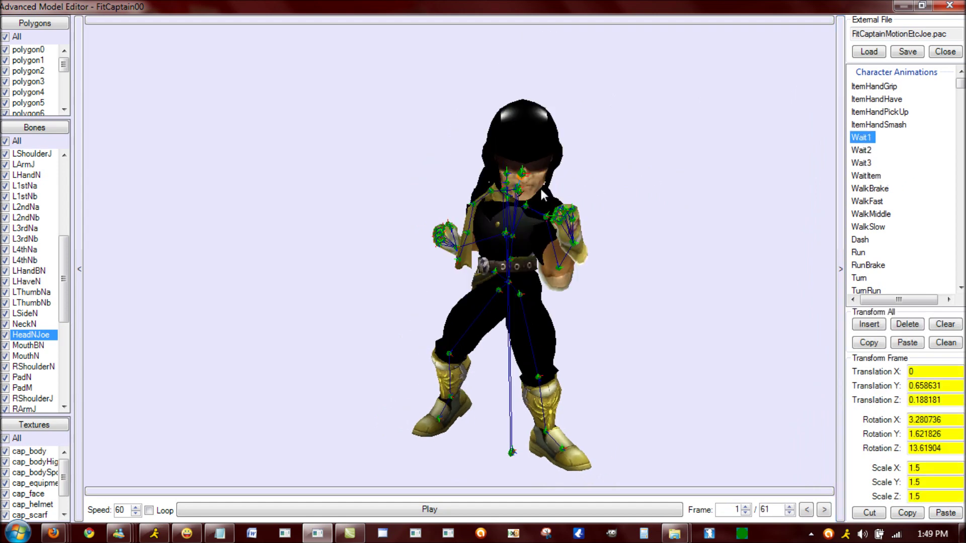
pyautogui.moveTo(668, 354); pyautogui.dragTo(620, 323, button='right')
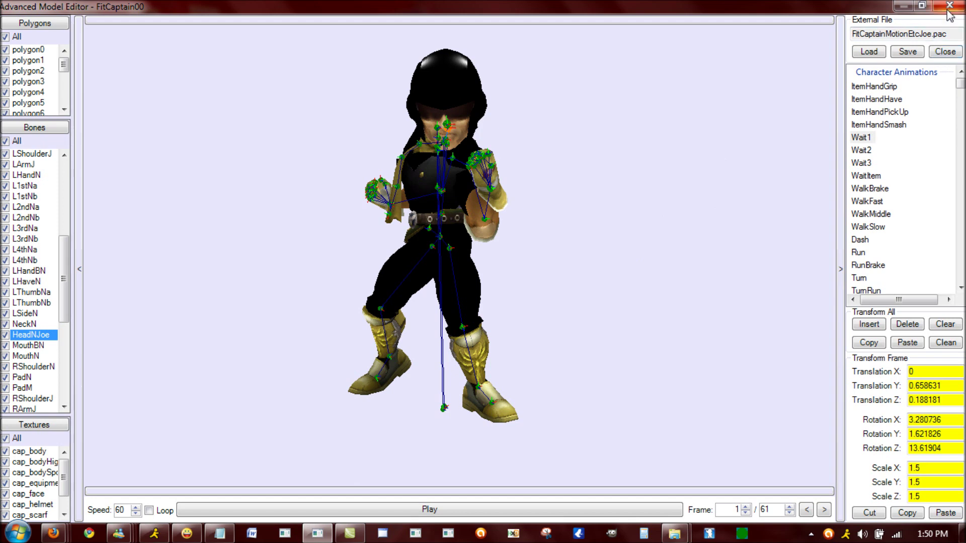
# Step: Save the edited motion to FitCaptainMotionEtcJoe.pac from the External File panel
pyautogui.click(906, 52)
# Step: Close the model editor, discard the Notepad notes without saving, and reveal the hidden tray icons
pyautogui.click(950, 6)
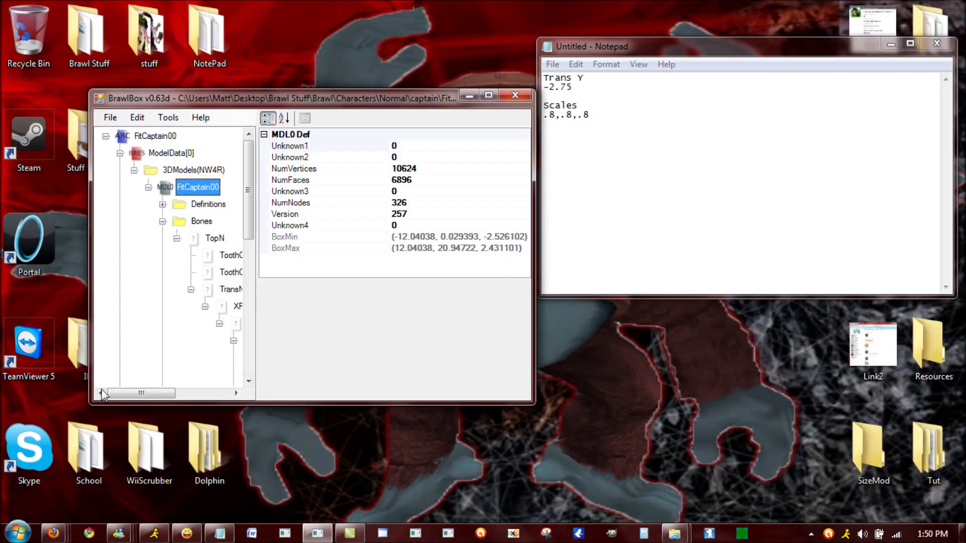
pyautogui.moveTo(149, 391); pyautogui.dragTo(201, 393)
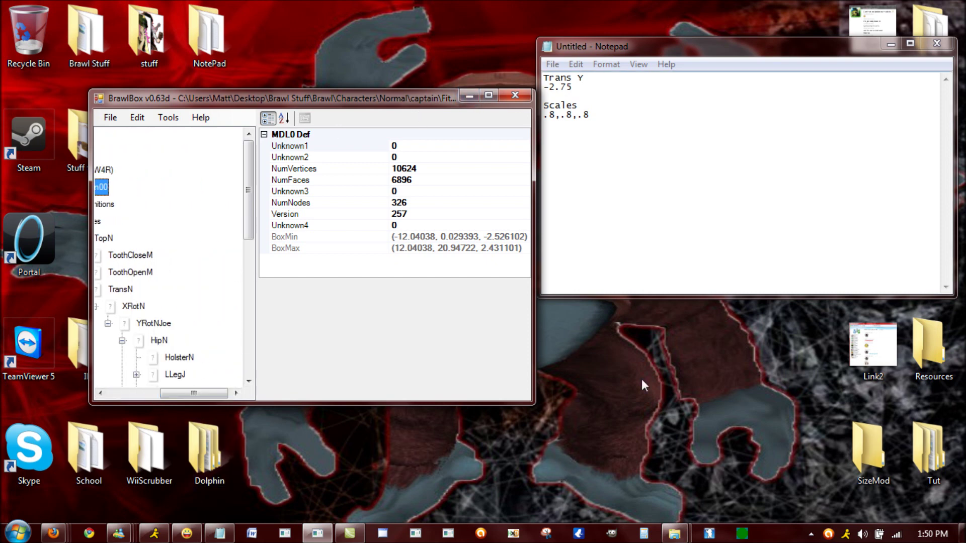
pyautogui.click(936, 43)
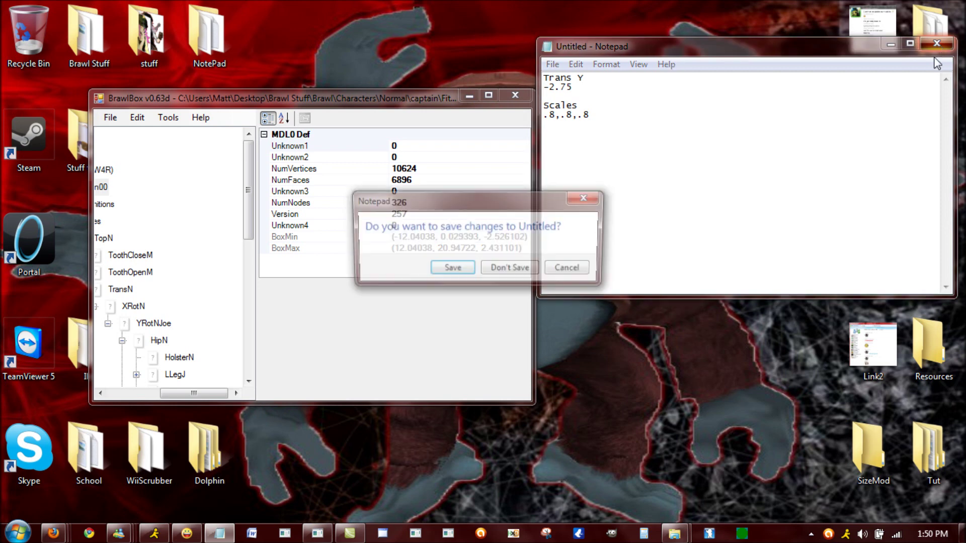
pyautogui.click(513, 271)
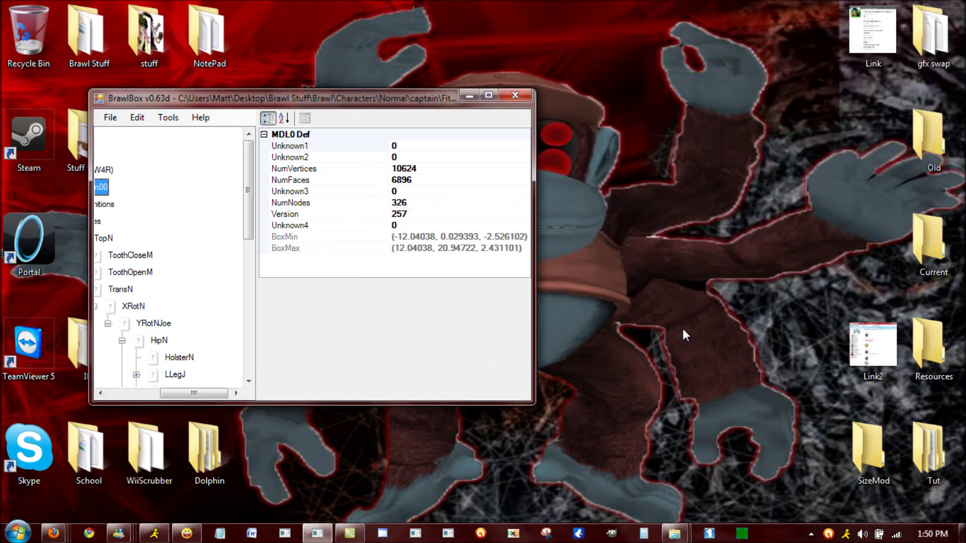
pyautogui.click(811, 534)
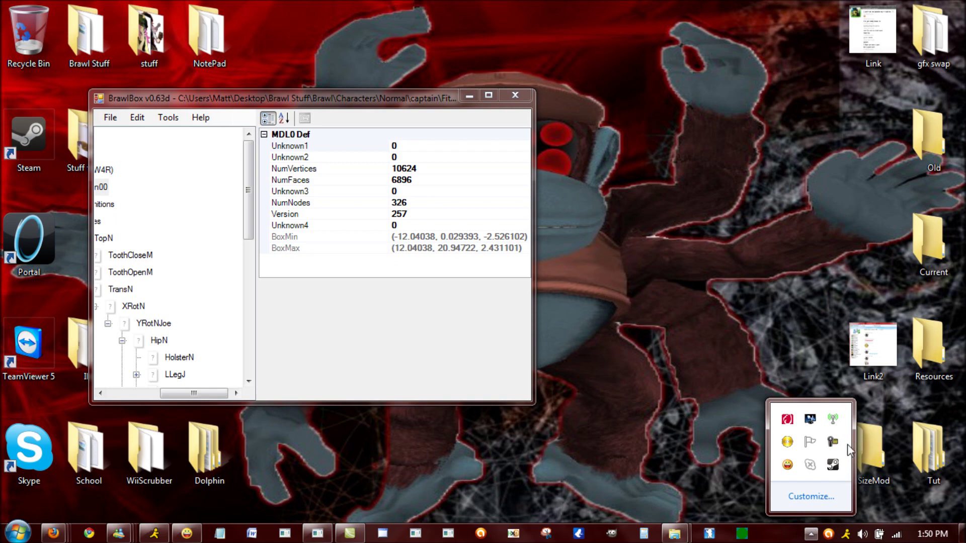